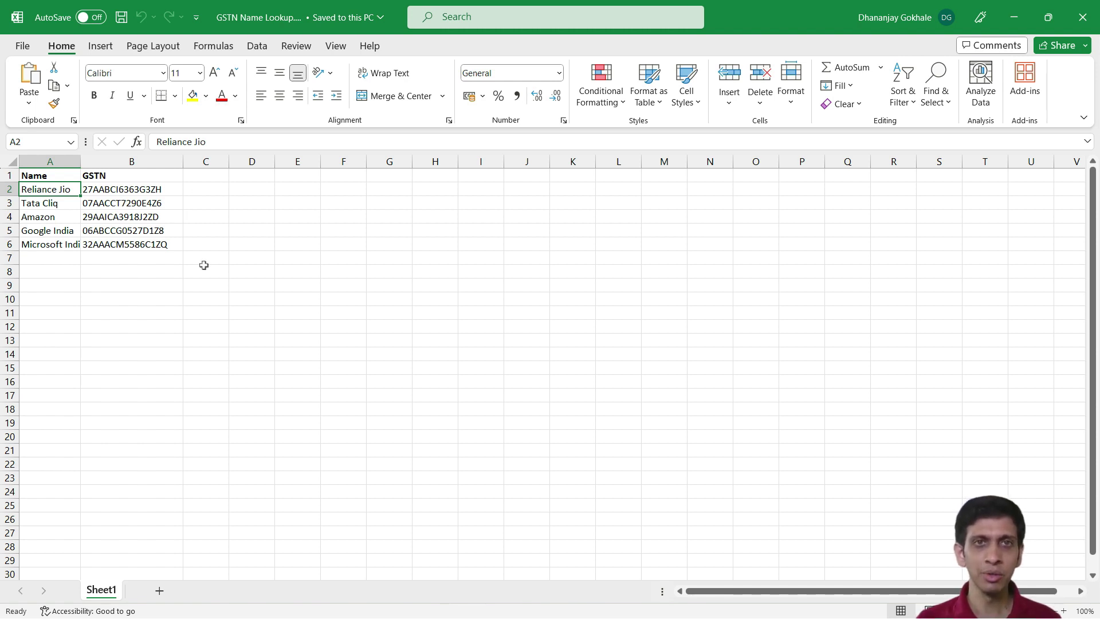
Open Razorpay's GST Number Search tool from the Google results in a new browser tab
{"action": "key", "text": "alt+Tab"}
{"action": "key", "text": "alt+Tab"}
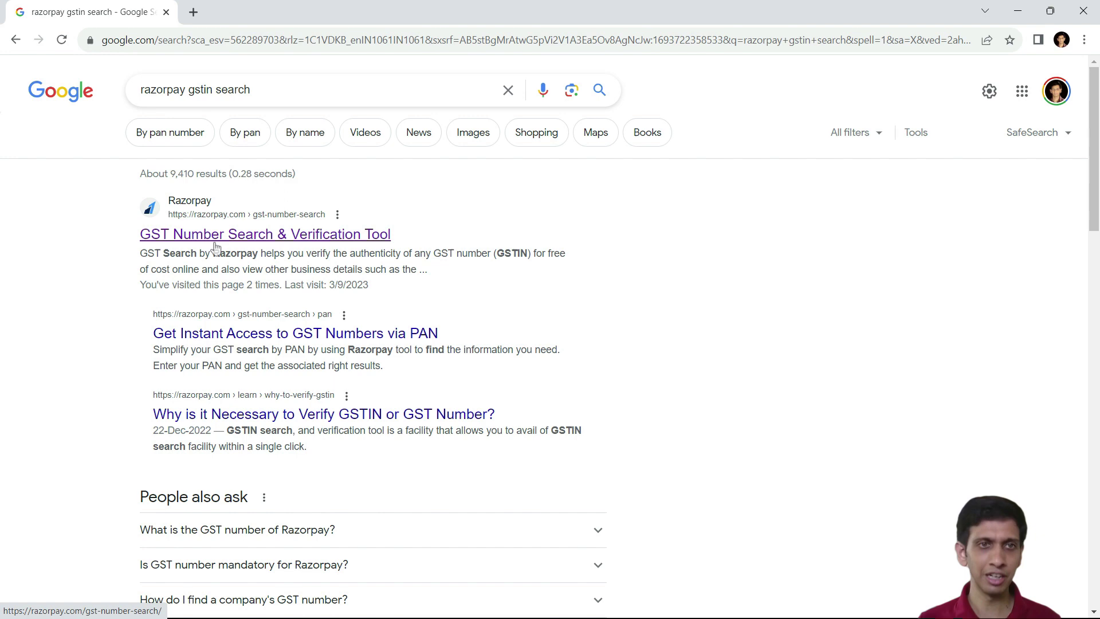
{"action": "right_click", "coordinate": [267, 236]}
{"action": "left_click", "coordinate": [300, 245]}
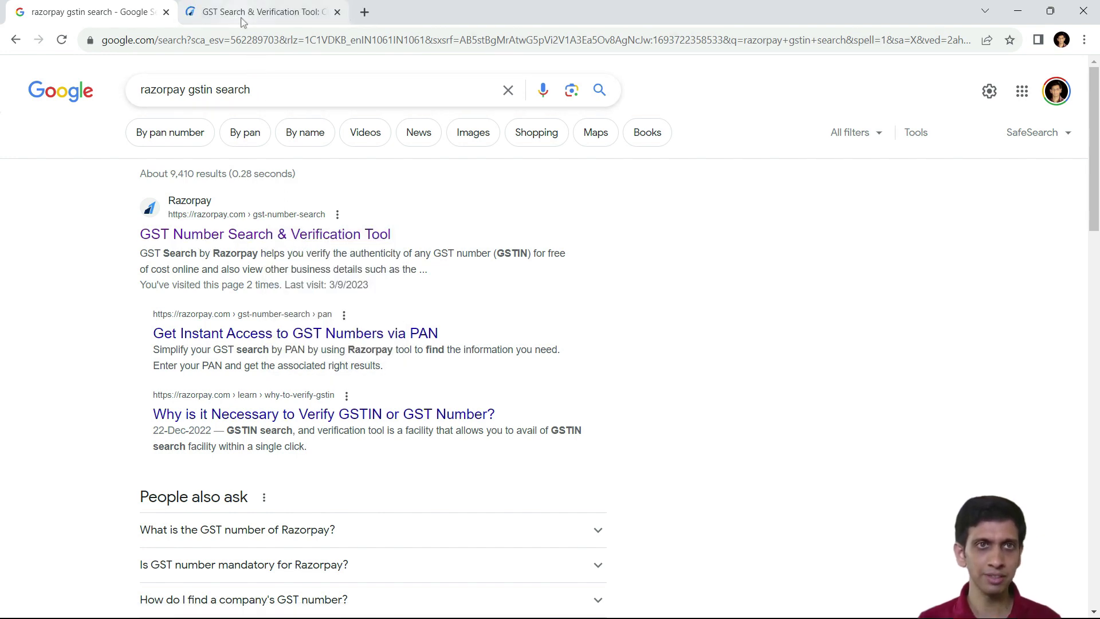
{"action": "left_click", "coordinate": [246, 13]}
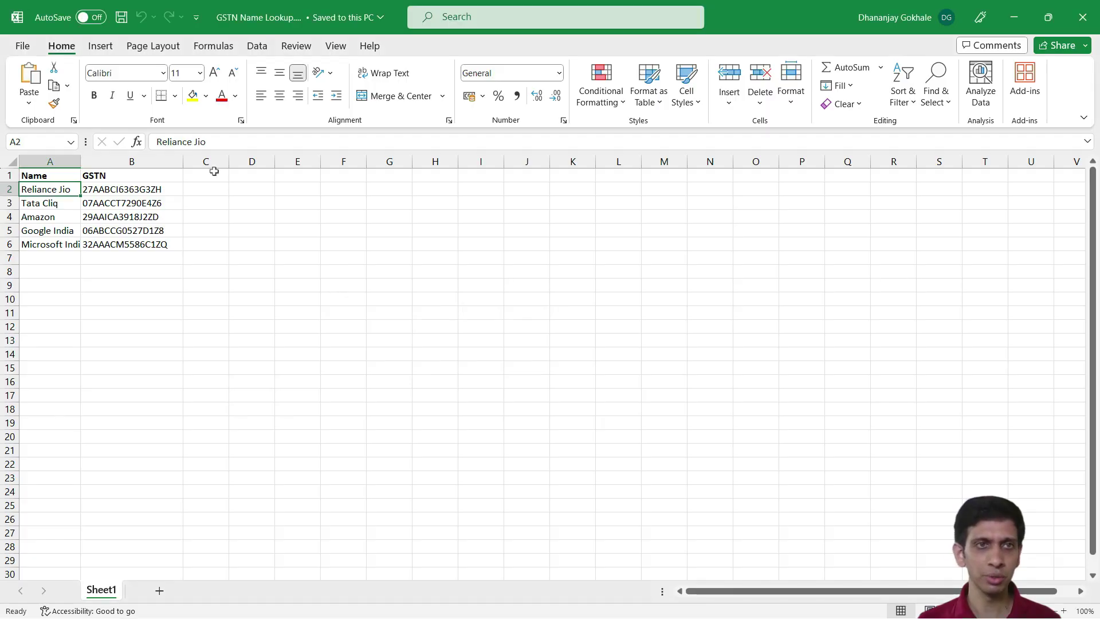
Copy Reliance Jio's GSTIN from cell B2 and search it in Razorpay's GST tool
{"action": "left_click", "coordinate": [136, 186]}
{"action": "double_click", "coordinate": [250, 142]}
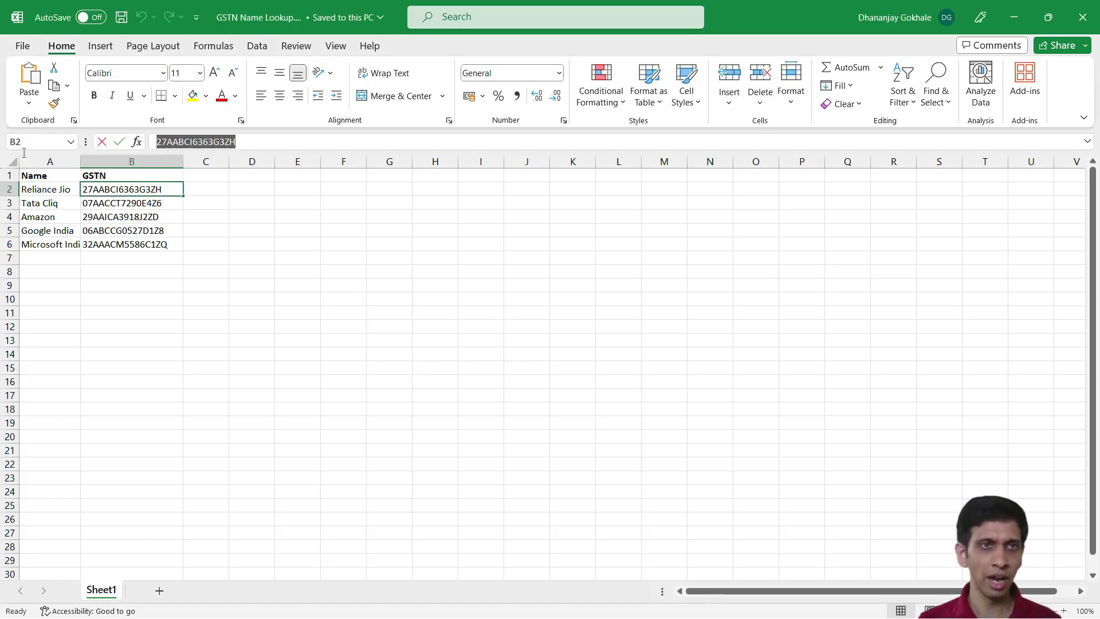
{"action": "key", "text": "ctrl+c"}
{"action": "key", "text": "alt+Tab"}
{"action": "left_click", "coordinate": [292, 379]}
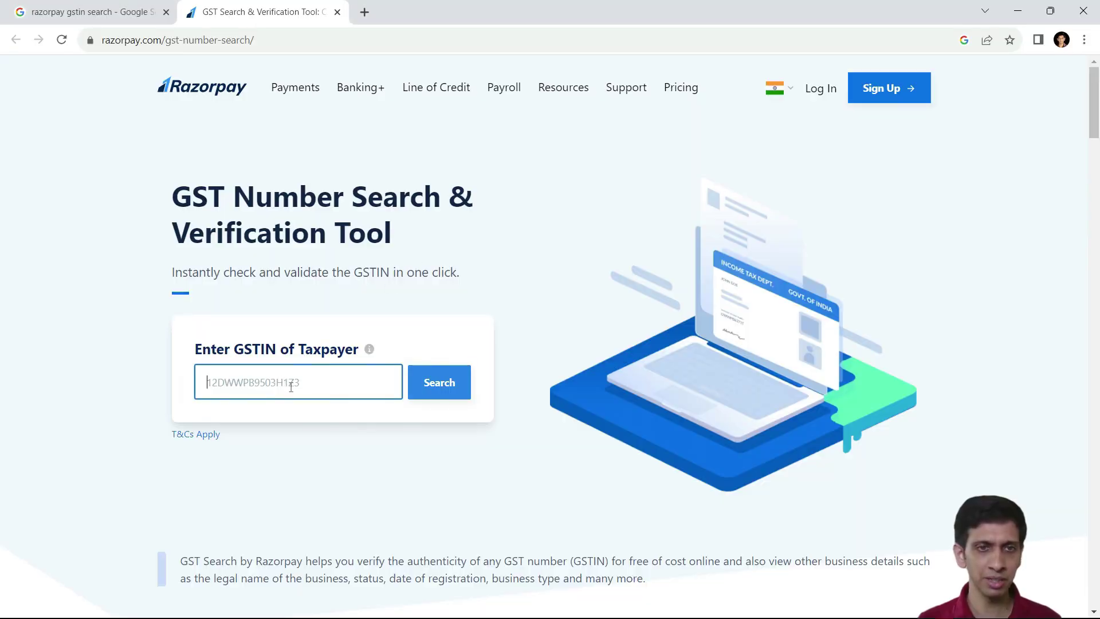
{"action": "key", "text": "ctrl+v"}
{"action": "left_click", "coordinate": [425, 388]}
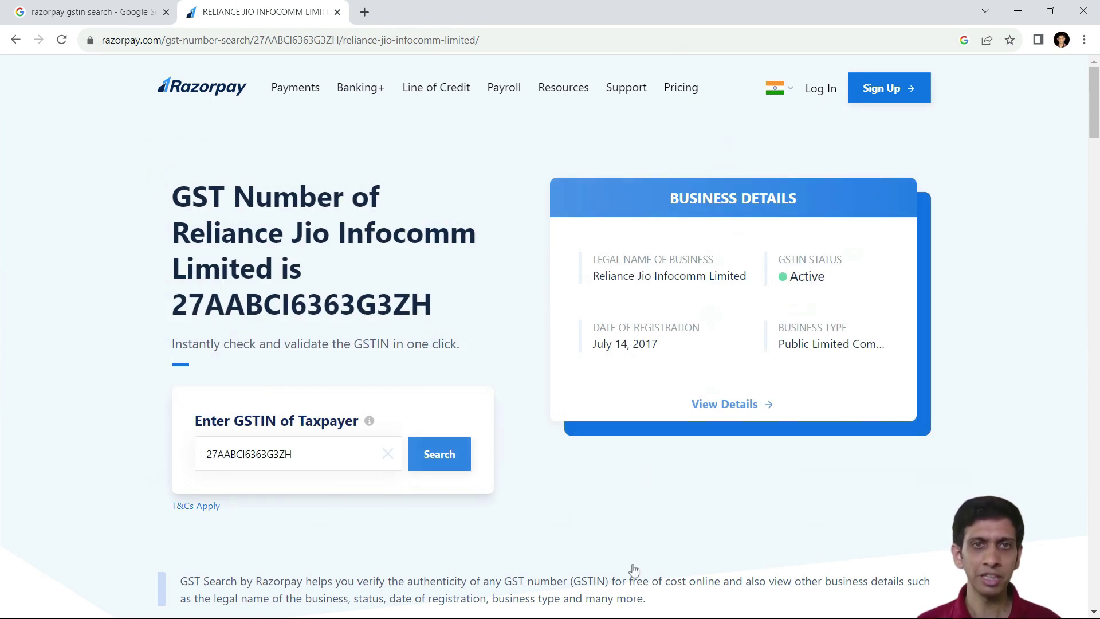
Leave cell B2 unchanged, close the Reliance Jio result tab, and reopen the GST tool link
{"action": "key", "text": "alt+Tab"}
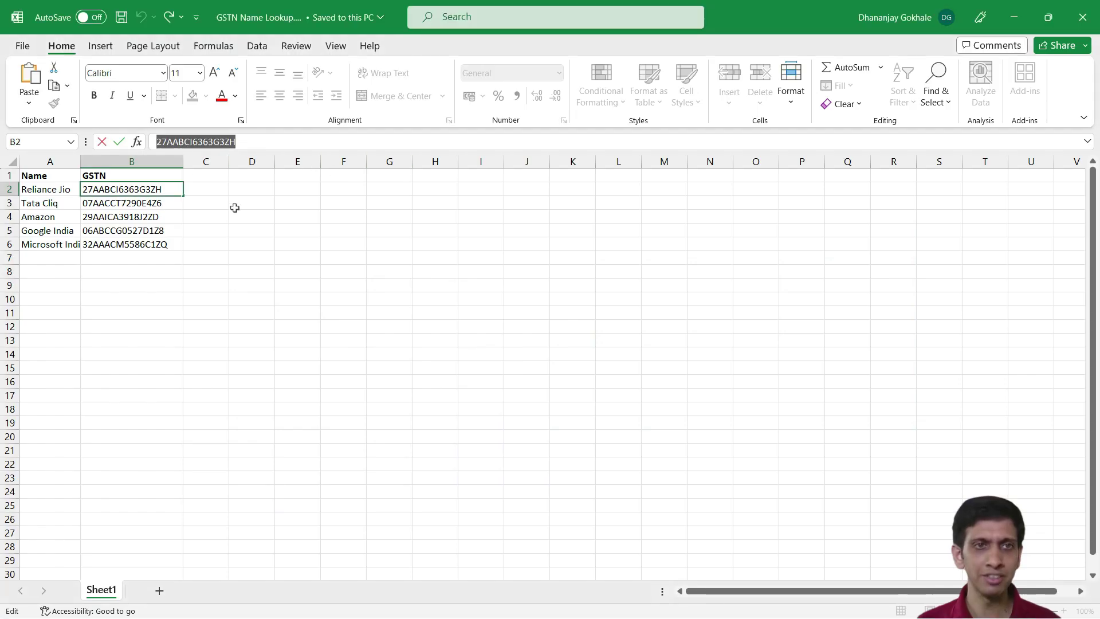
{"action": "key", "text": "Escape"}
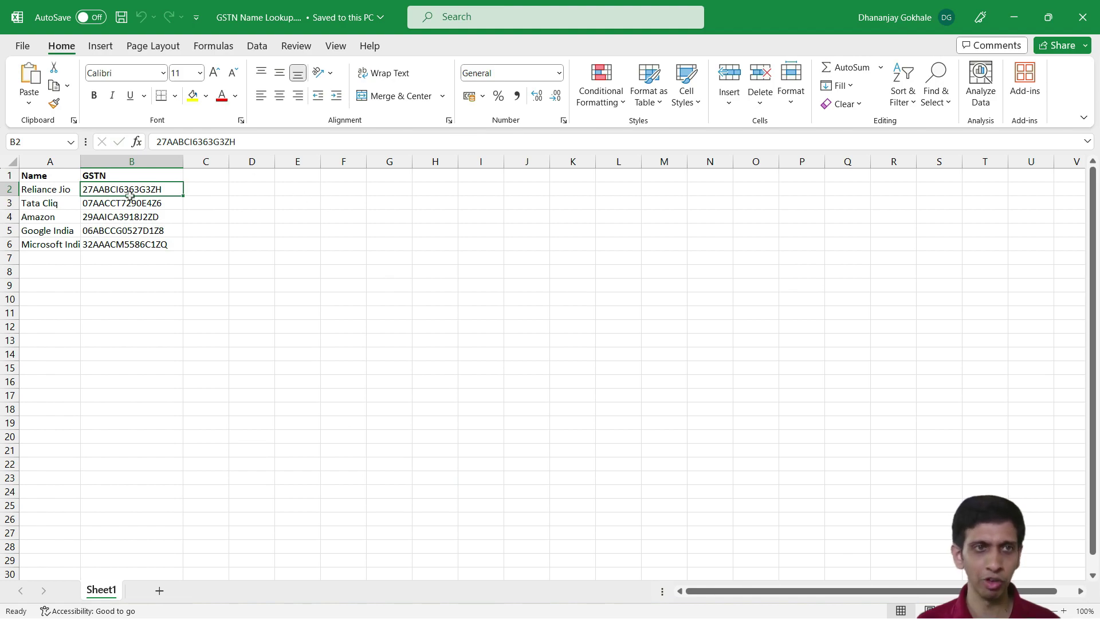
{"action": "key", "text": "alt+Tab"}
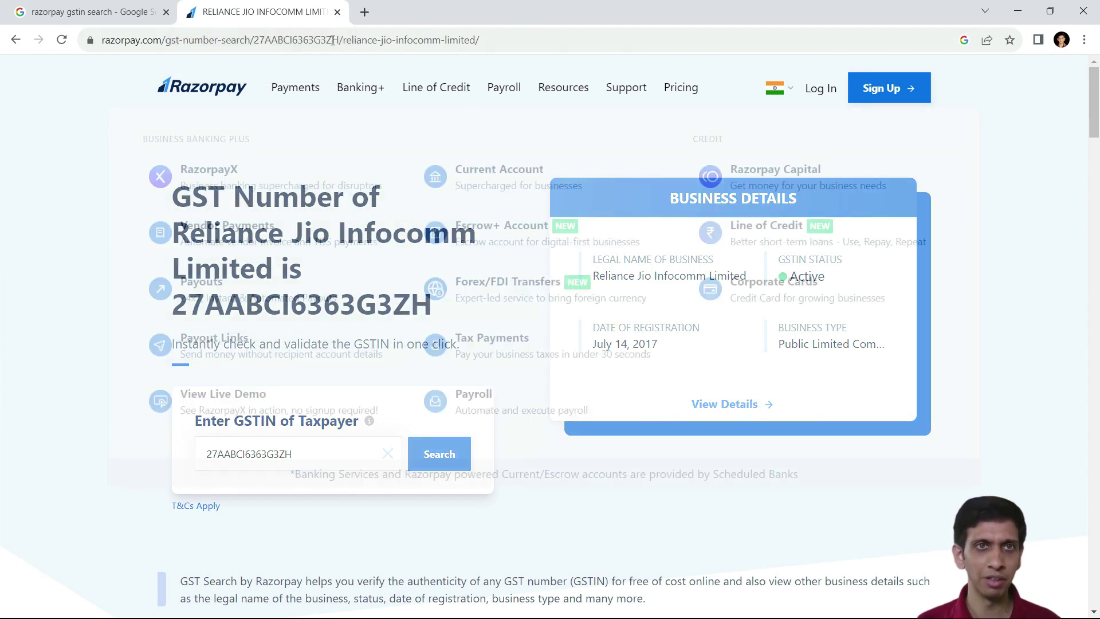
{"action": "left_click", "coordinate": [337, 12]}
{"action": "right_click", "coordinate": [211, 240]}
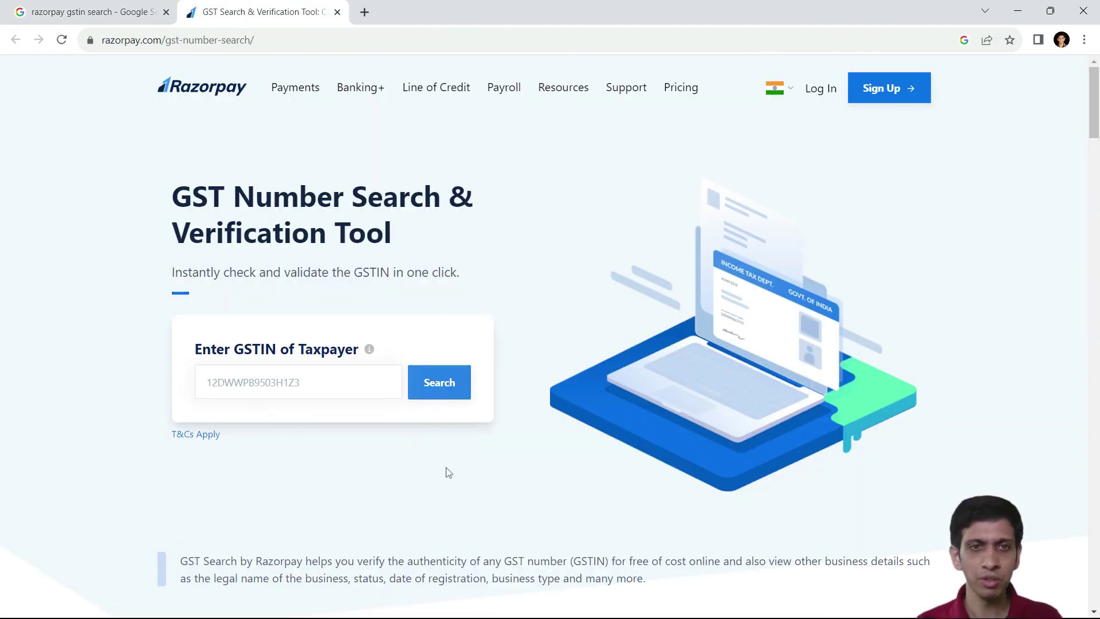
Open DevTools, filter the Network log to Fetch/XHR, and clear it
{"action": "key", "text": "ctrl+shift+i"}
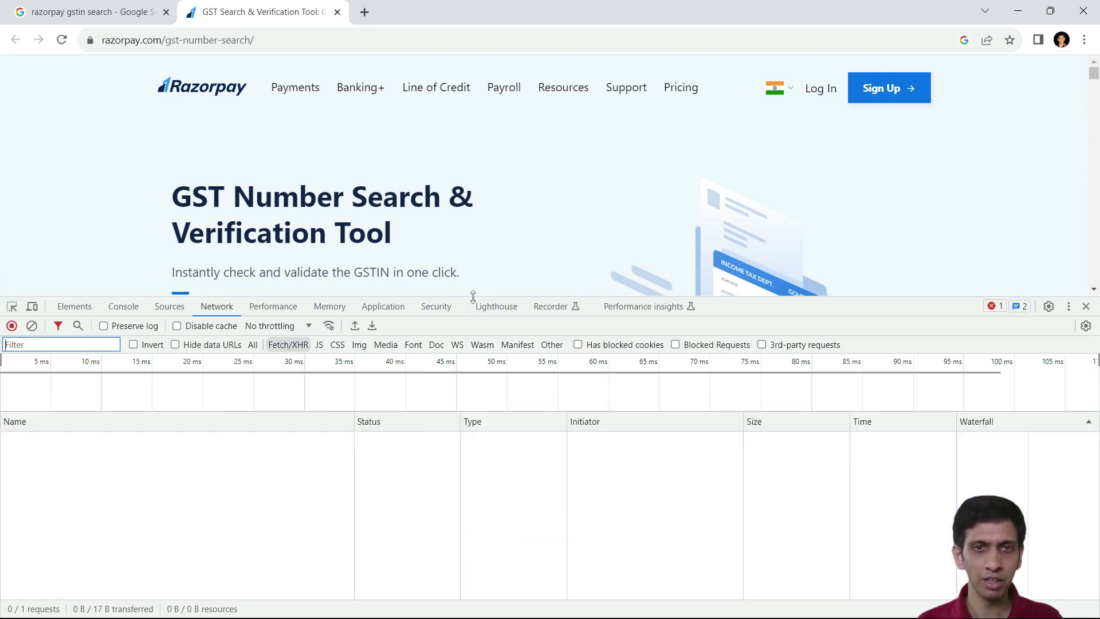
{"action": "left_click_drag", "start_coordinate": [474, 296], "coordinate": [470, 340]}
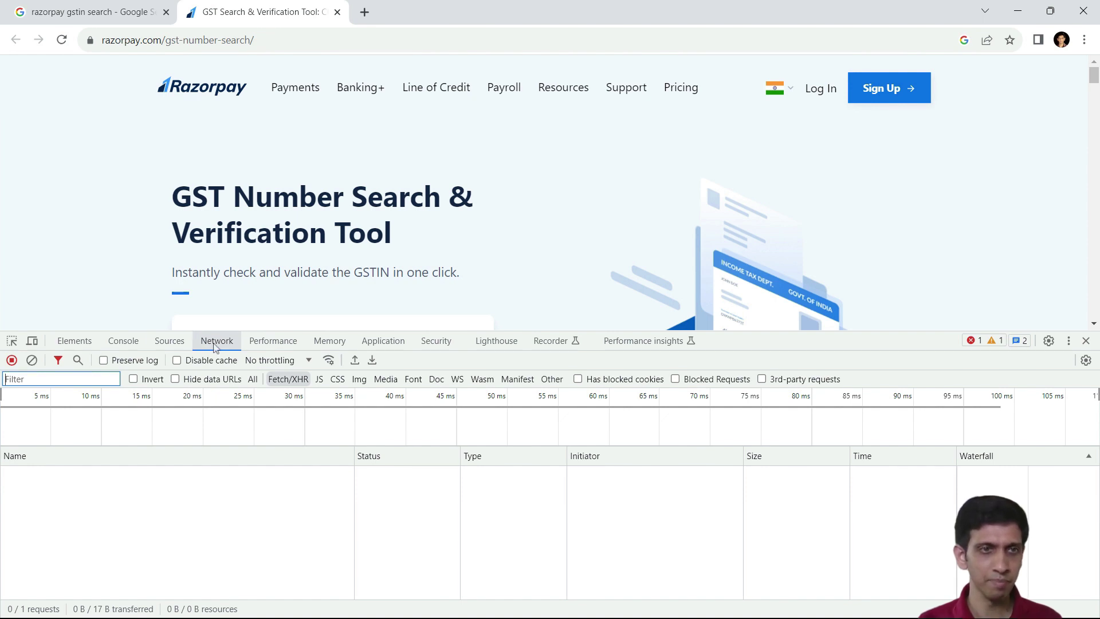
{"action": "left_click", "coordinate": [293, 381]}
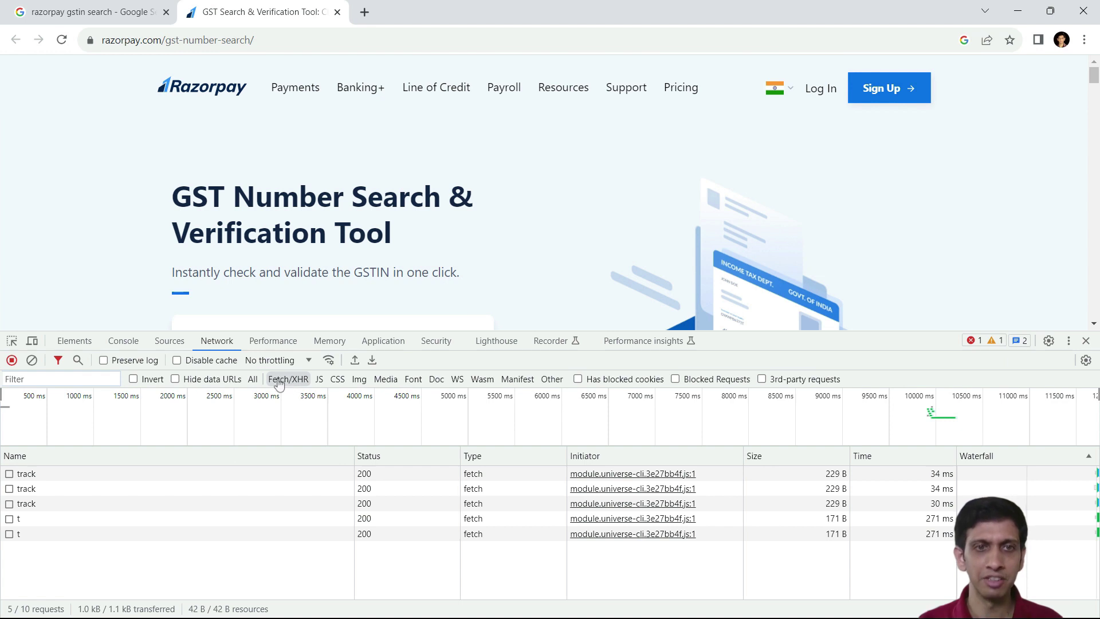
{"action": "scroll", "coordinate": [349, 202], "scroll_direction": "down", "scroll_amount": 3}
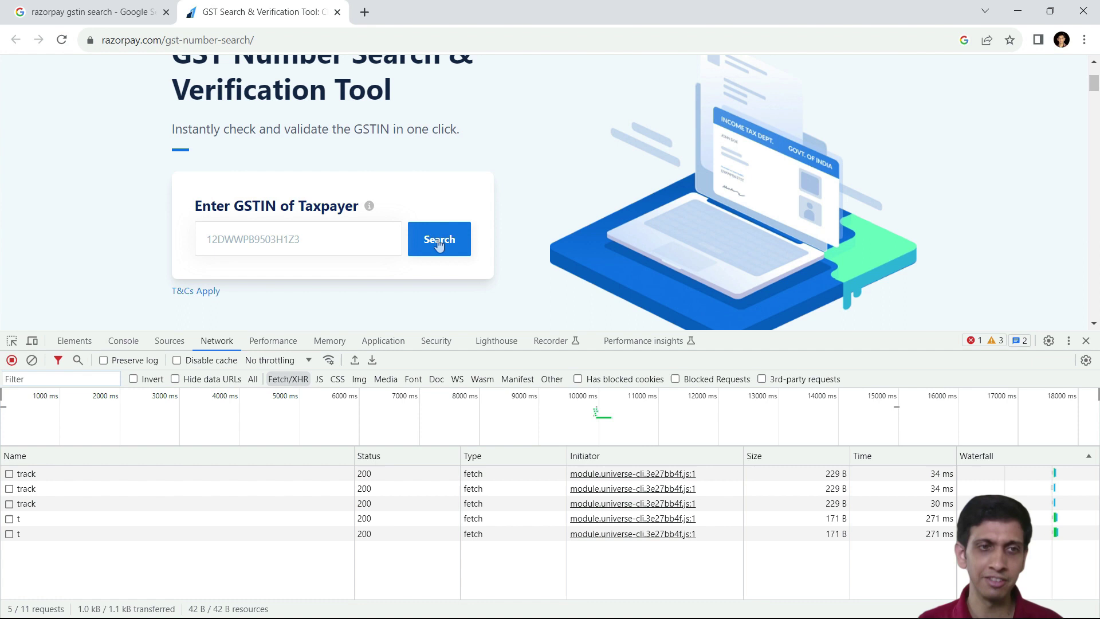
{"action": "left_click", "coordinate": [32, 360]}
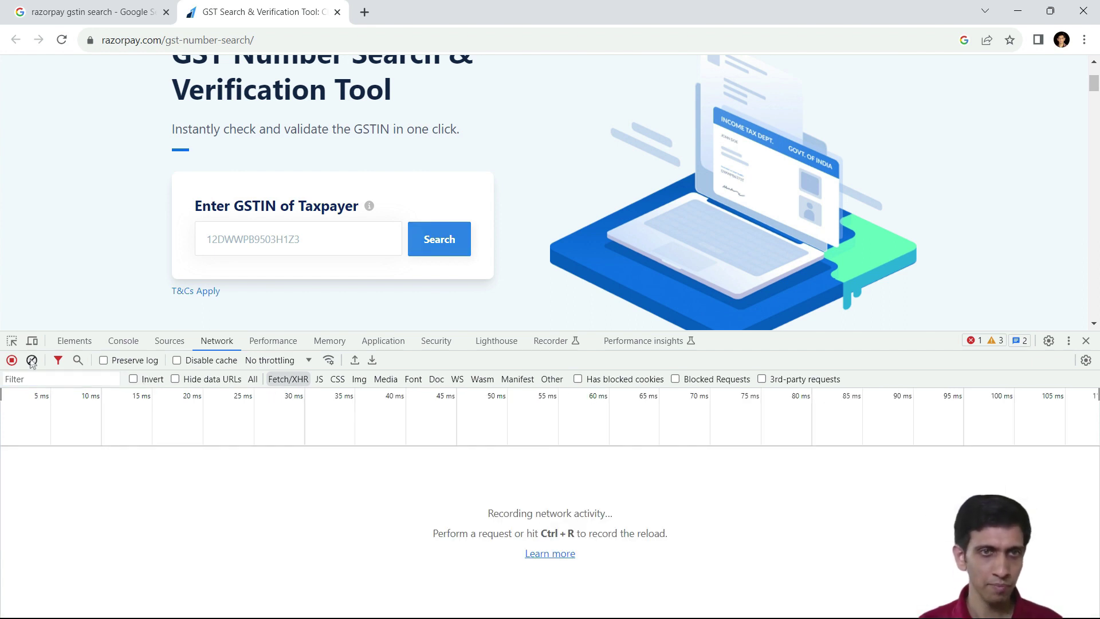
Rerun the Reliance Jio GSTIN search while the Network log records the requests
{"action": "left_click", "coordinate": [282, 240]}
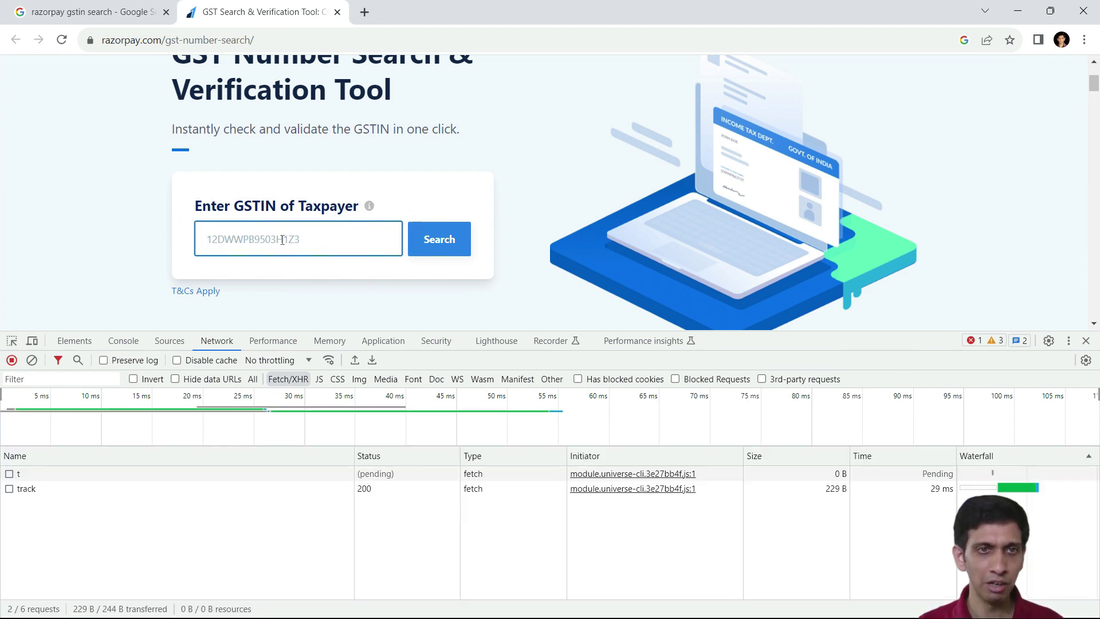
{"action": "key", "text": "ctrl+v"}
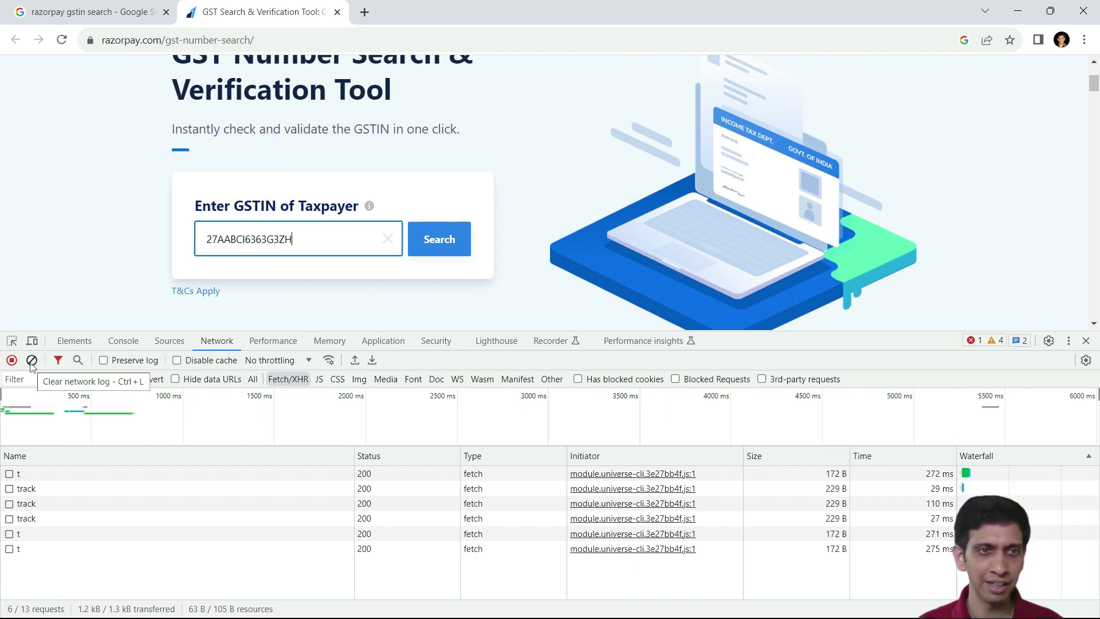
{"action": "left_click", "coordinate": [32, 360]}
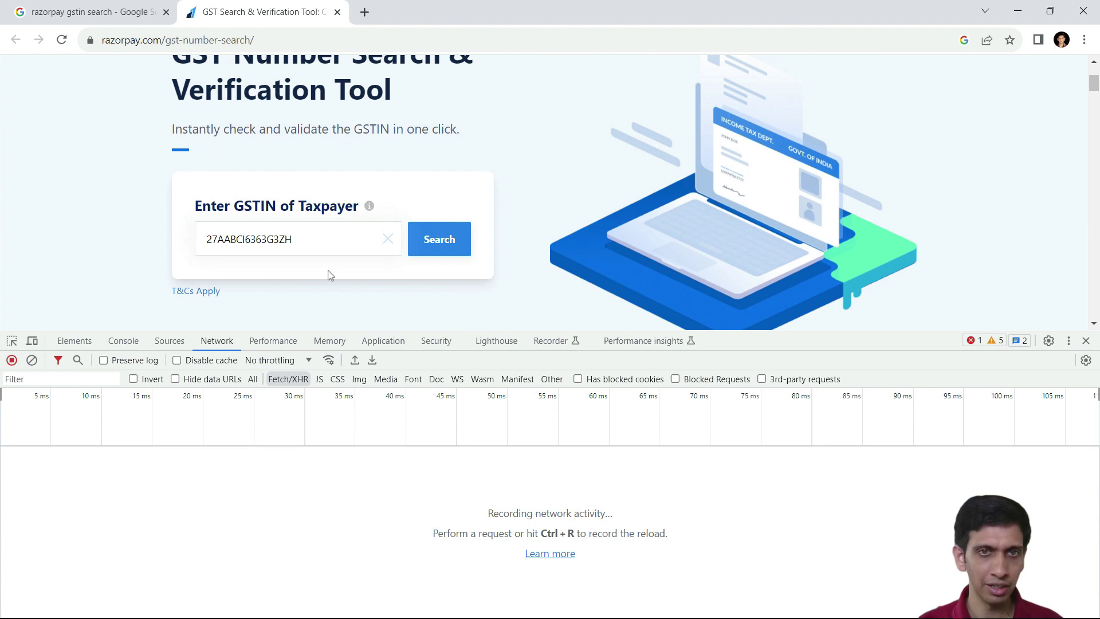
{"action": "left_click", "coordinate": [436, 244]}
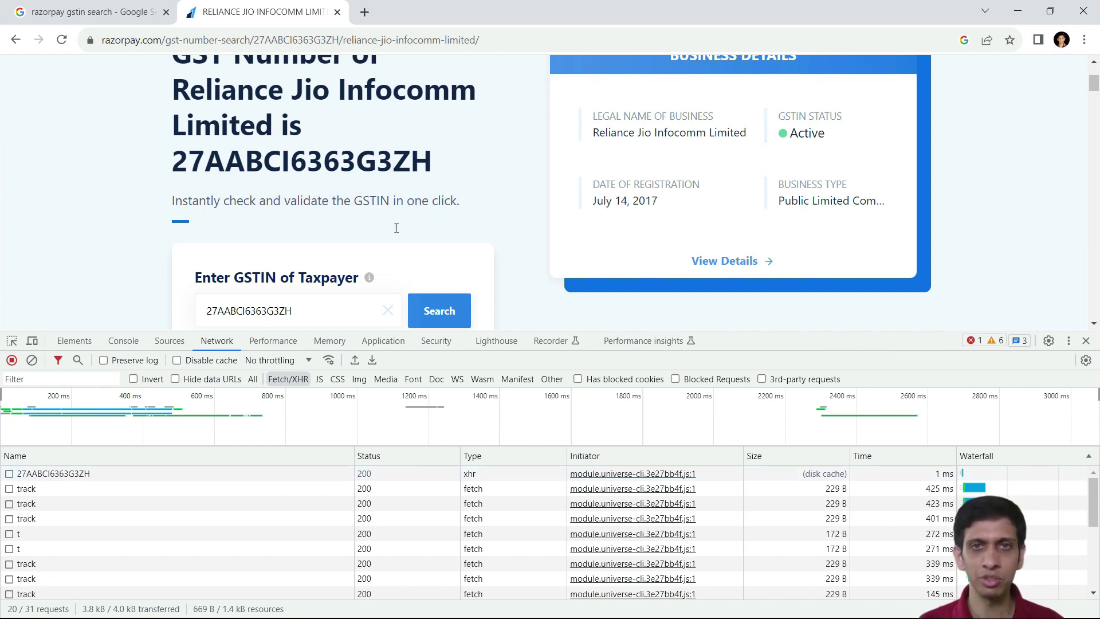
Select the razorpay.com/api/gstin Request URL in the GSTIN request's Headers
{"action": "left_click", "coordinate": [56, 475]}
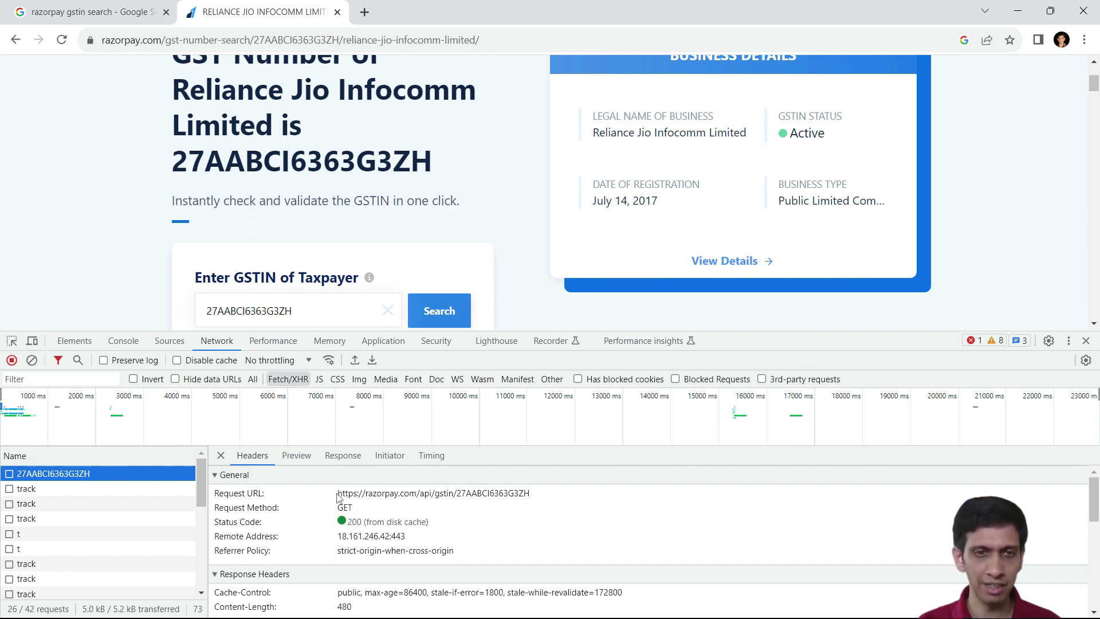
{"action": "left_click_drag", "start_coordinate": [336, 496], "coordinate": [530, 505]}
{"action": "key", "text": "ctrl+c"}
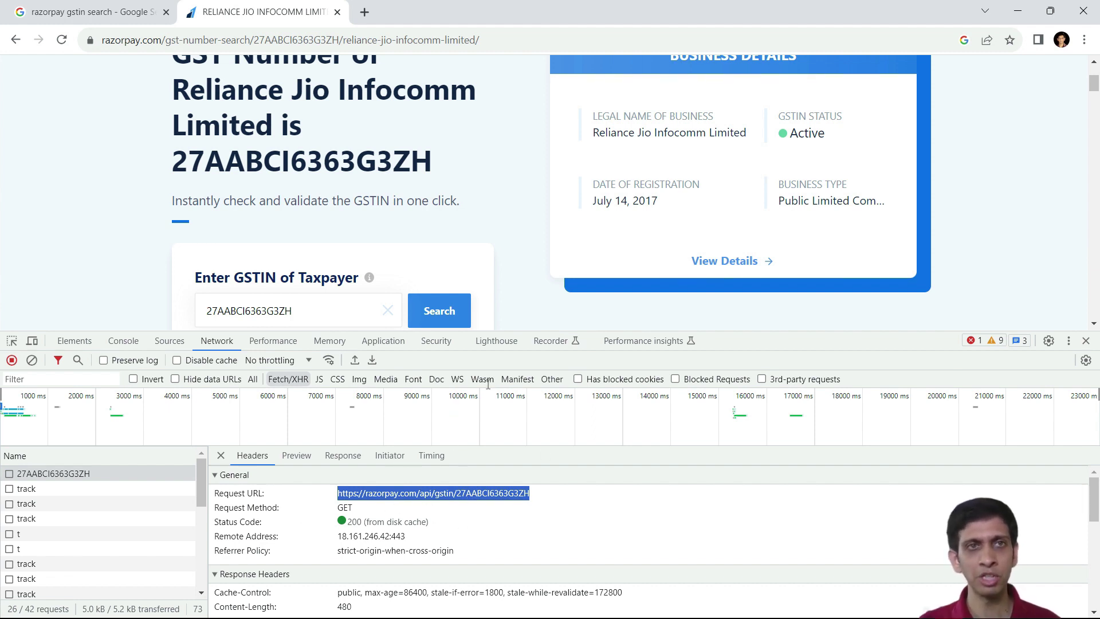
{"action": "key", "text": "alt+Tab"}
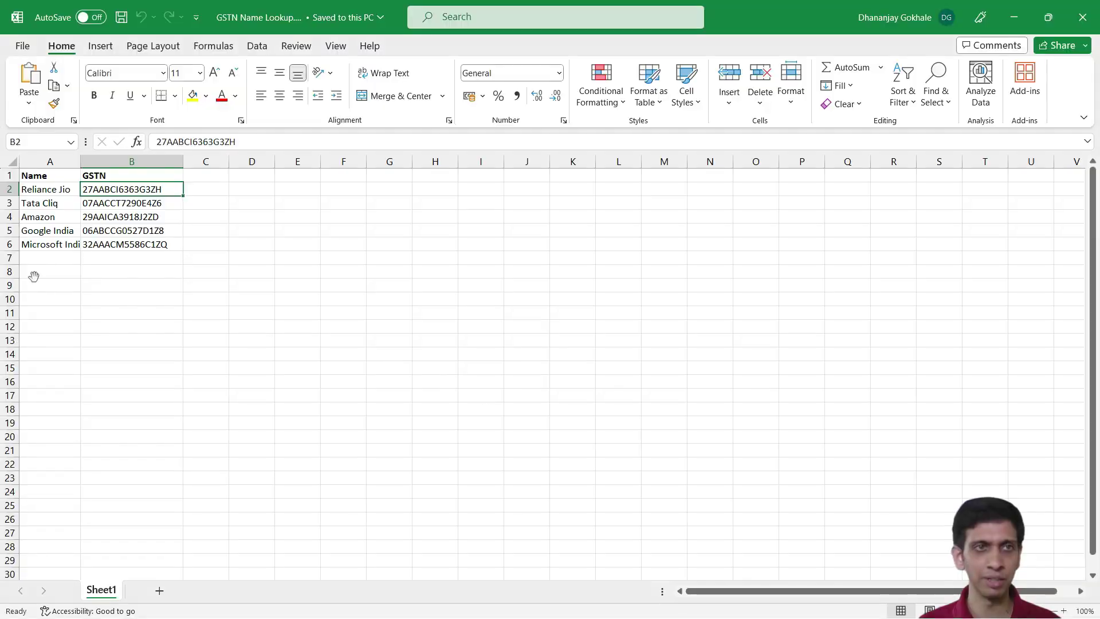
Create a blank workbook, launch Power Query Editor, and bring up the New Query source options
{"action": "left_click", "coordinate": [22, 46]}
{"action": "left_click", "coordinate": [200, 165]}
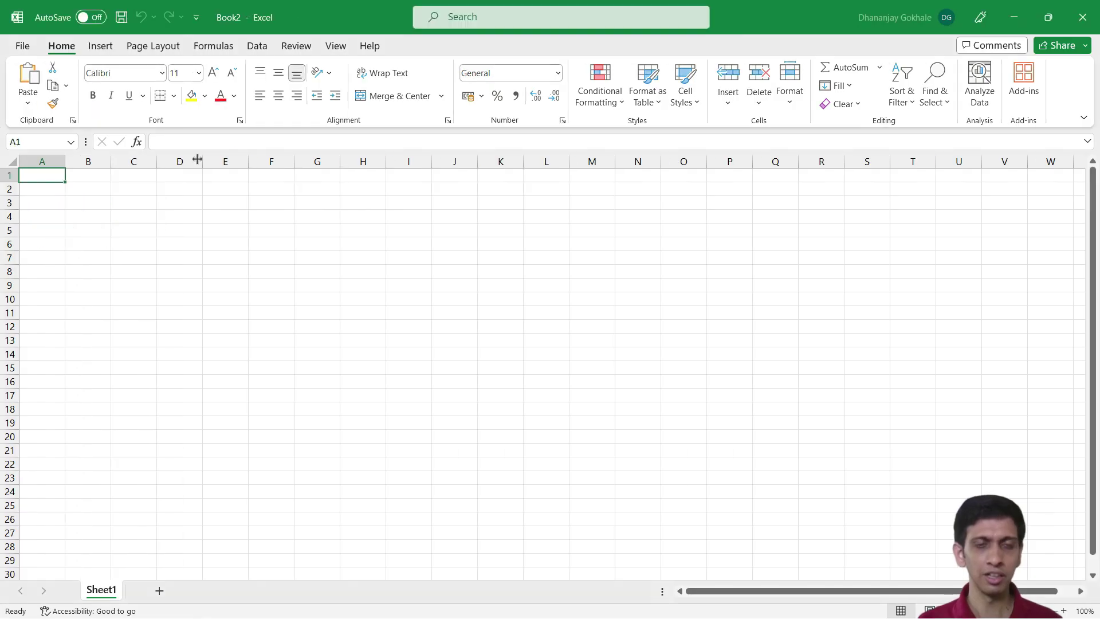
{"action": "left_click", "coordinate": [257, 48]}
{"action": "left_click", "coordinate": [29, 86]}
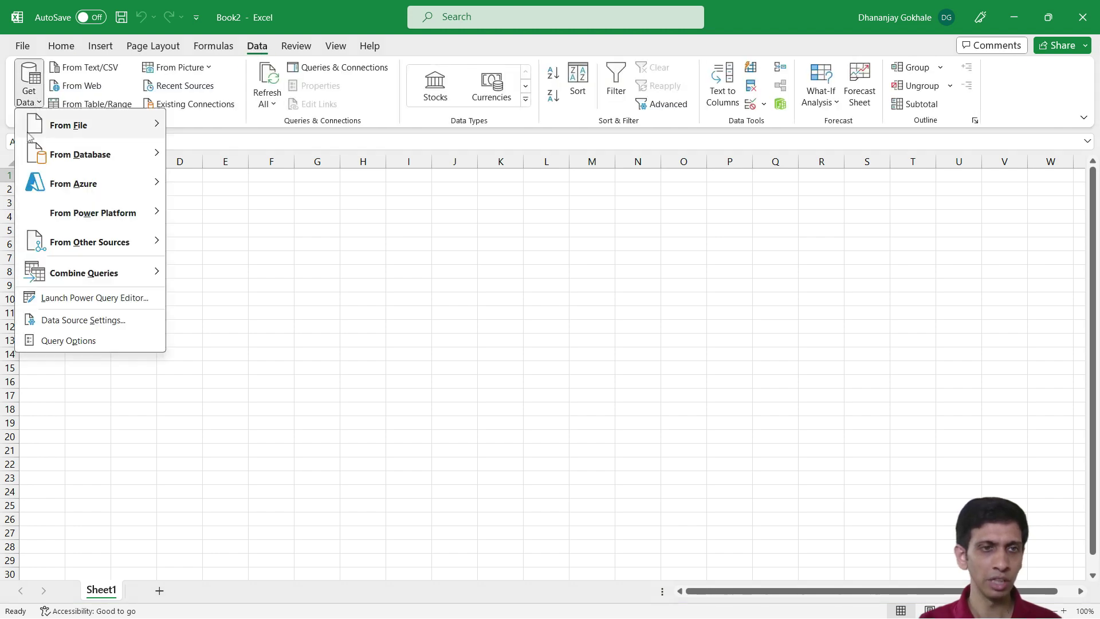
{"action": "left_click", "coordinate": [86, 297]}
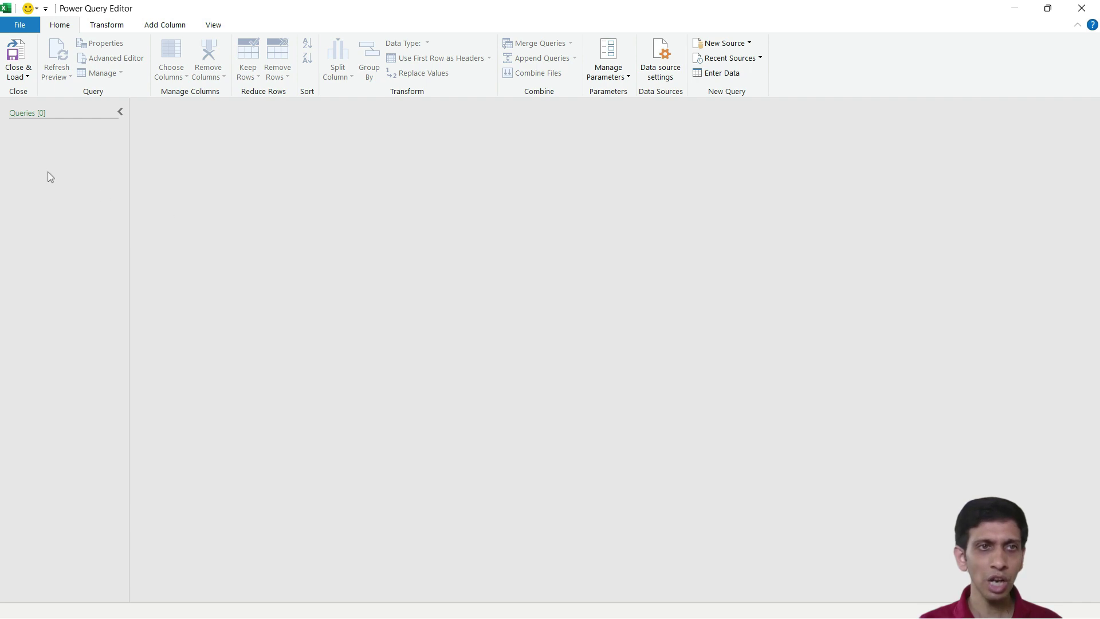
{"action": "right_click", "coordinate": [47, 165]}
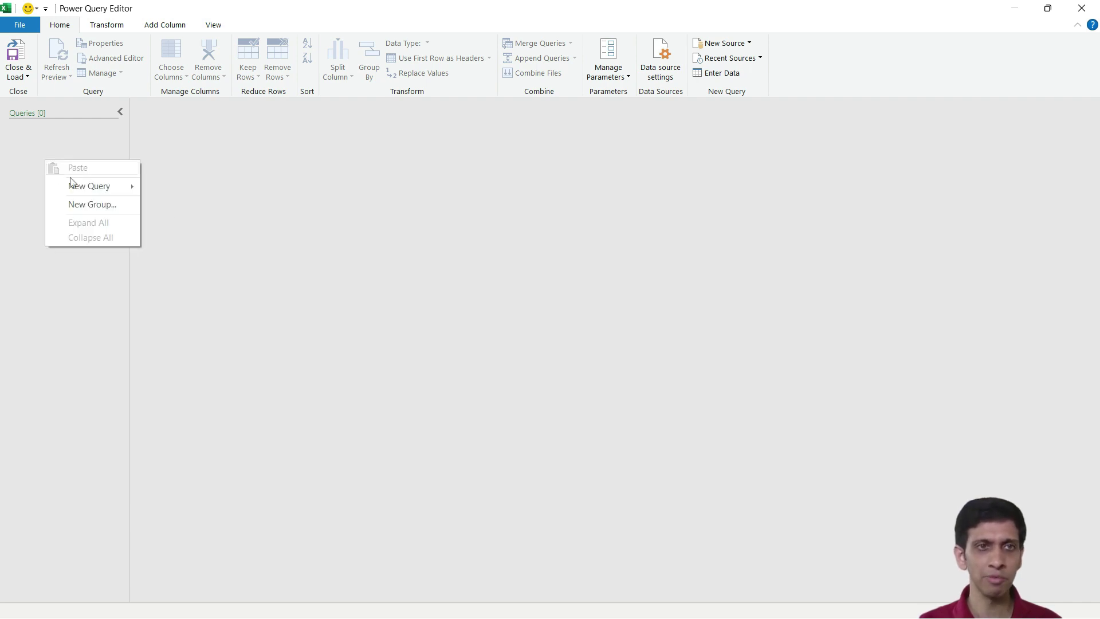
{"action": "mouse_move", "coordinate": [97, 192]}
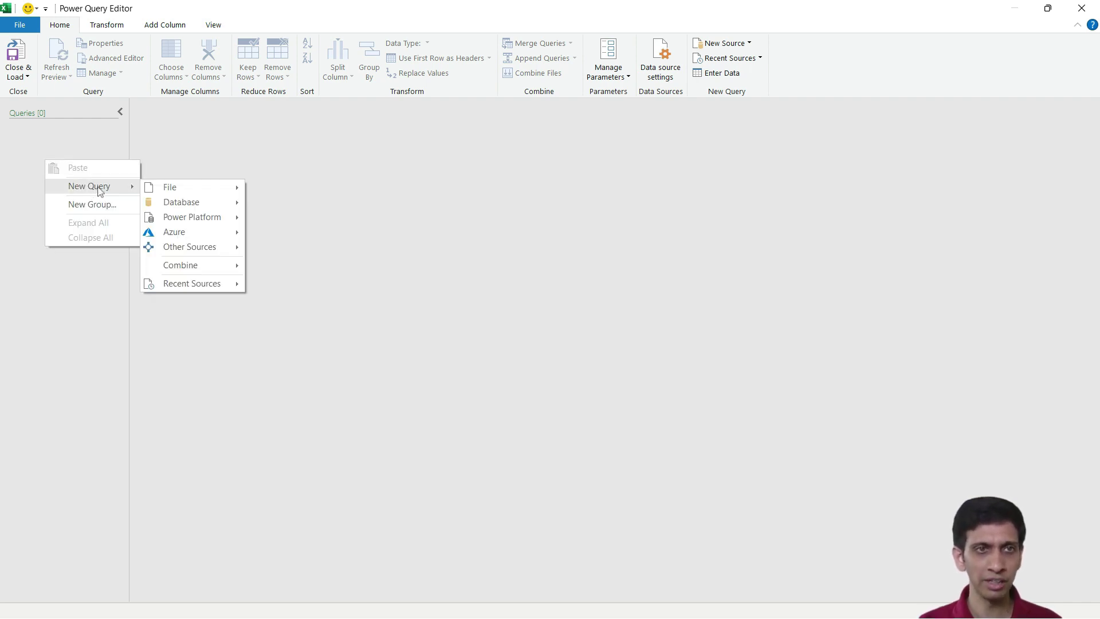
Create a Web query from the pasted Razorpay GSTIN API URL with Anonymous access
{"action": "mouse_move", "coordinate": [206, 249]}
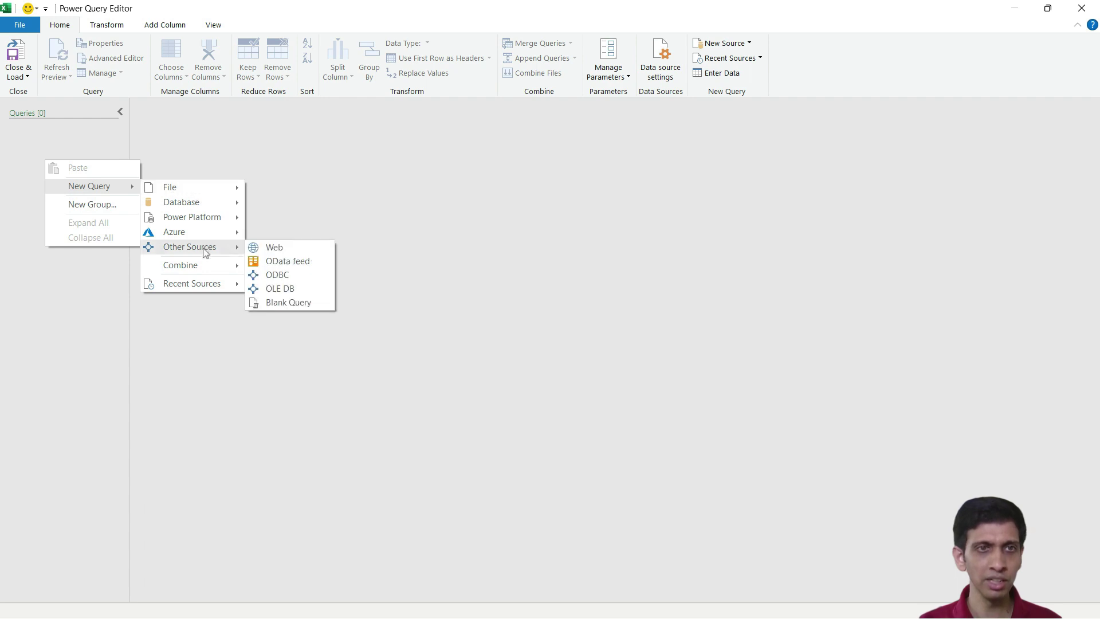
{"action": "left_click", "coordinate": [272, 250]}
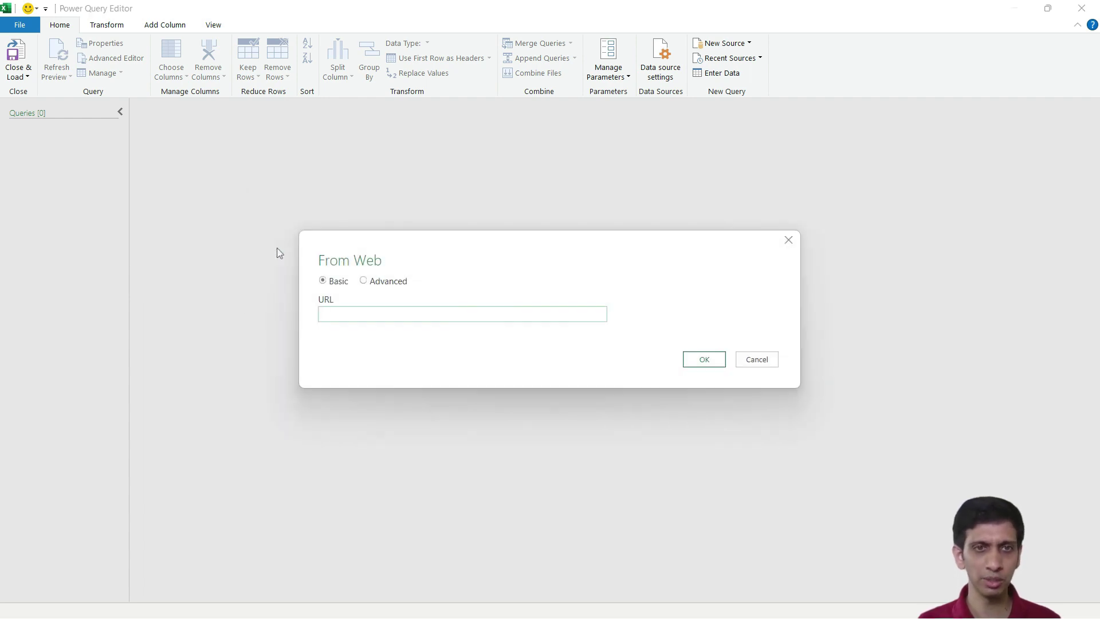
{"action": "left_click", "coordinate": [396, 309]}
{"action": "key", "text": "ctrl+v"}
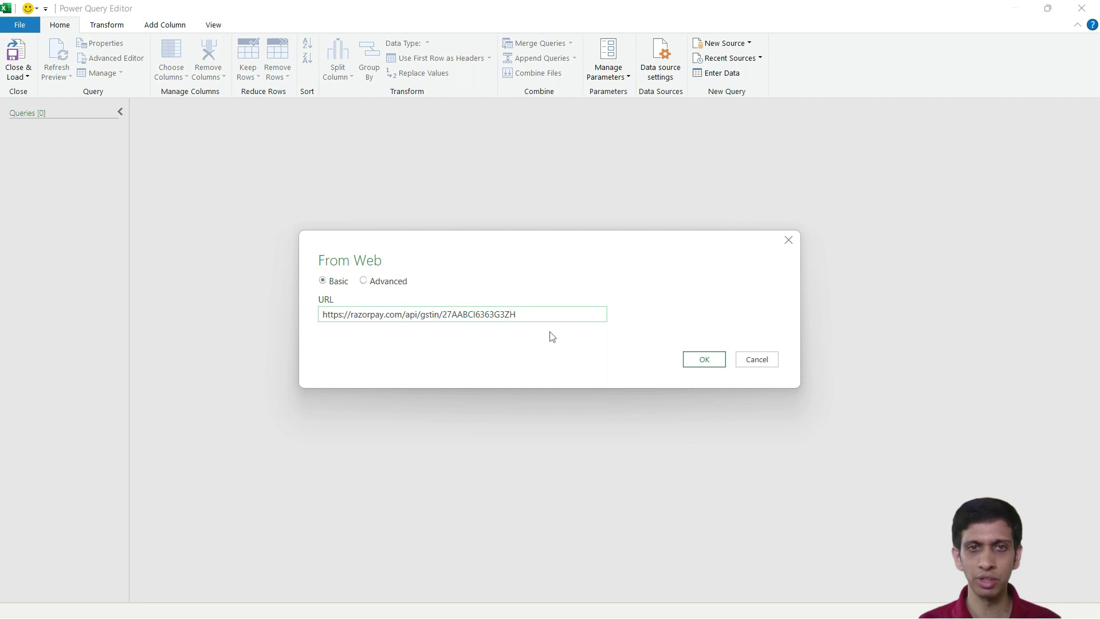
{"action": "left_click", "coordinate": [688, 360]}
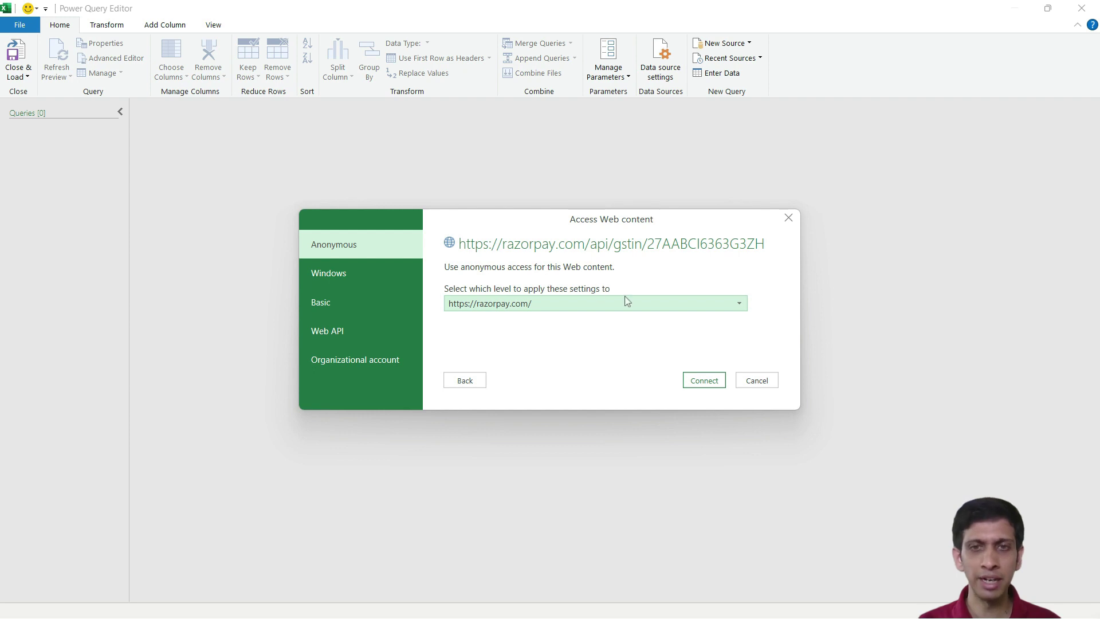
{"action": "left_click", "coordinate": [708, 383]}
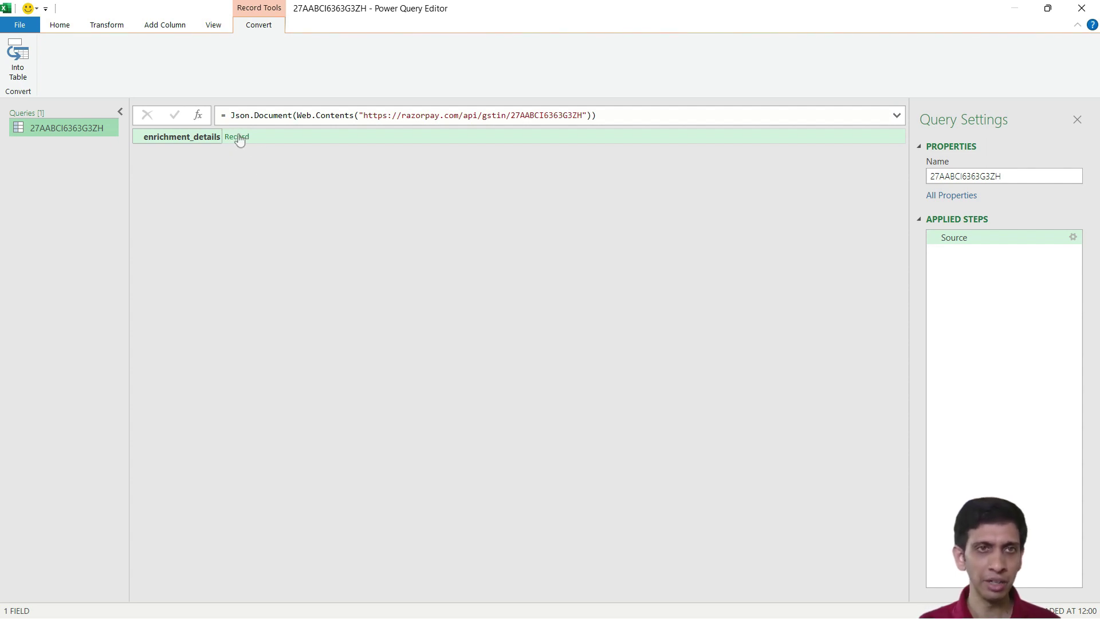
Drill through the enrichment_details, online_provider and details records to legal_name
{"action": "left_click", "coordinate": [237, 140]}
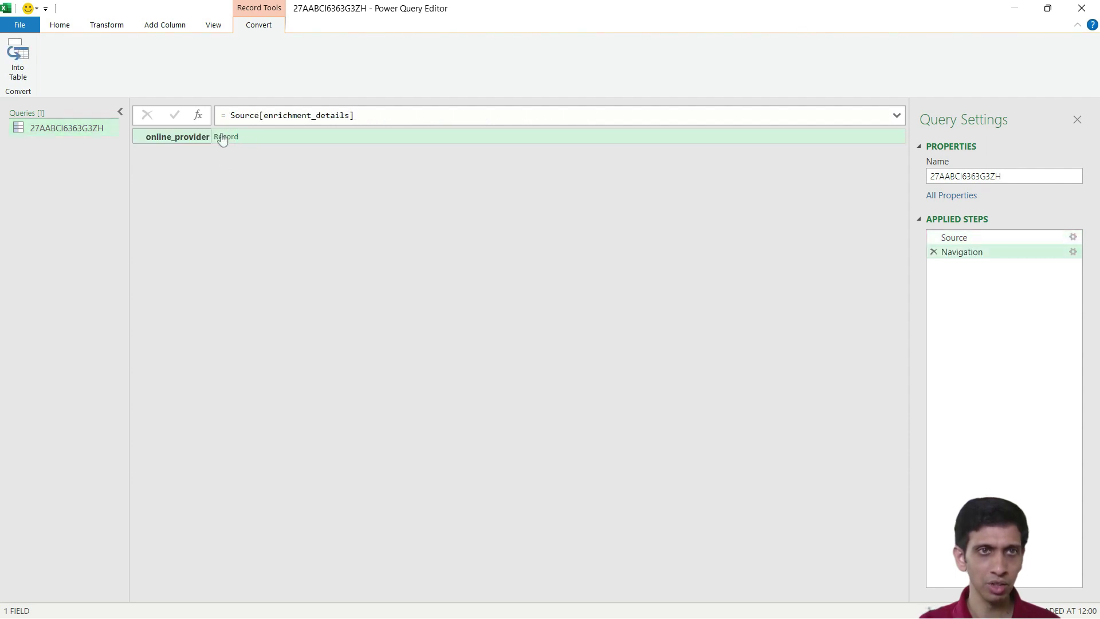
{"action": "left_click", "coordinate": [224, 139]}
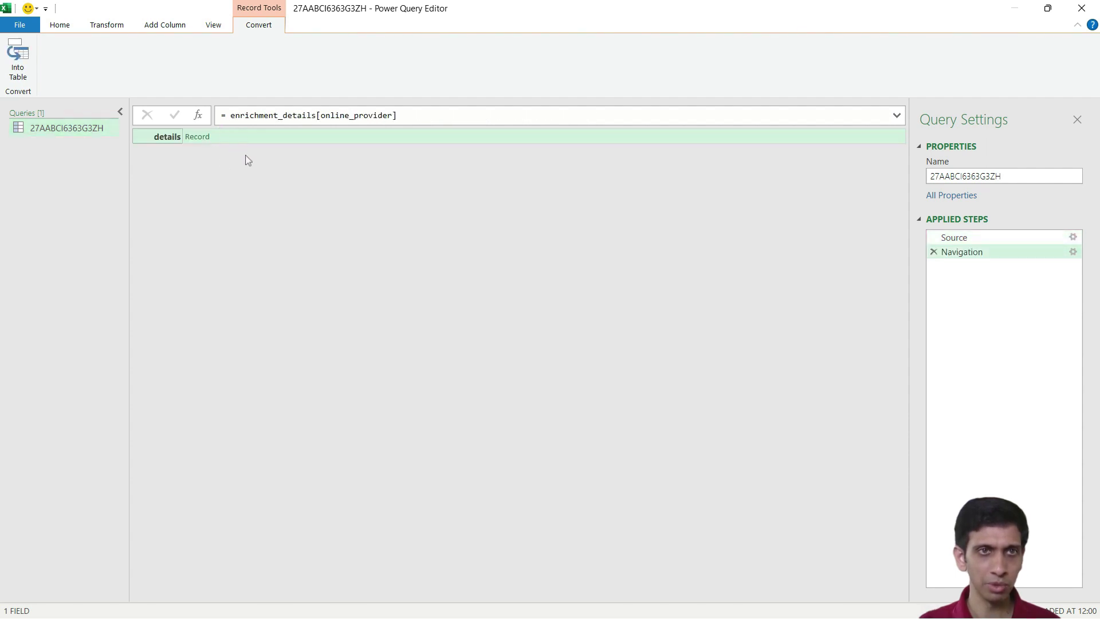
{"action": "left_click", "coordinate": [201, 142]}
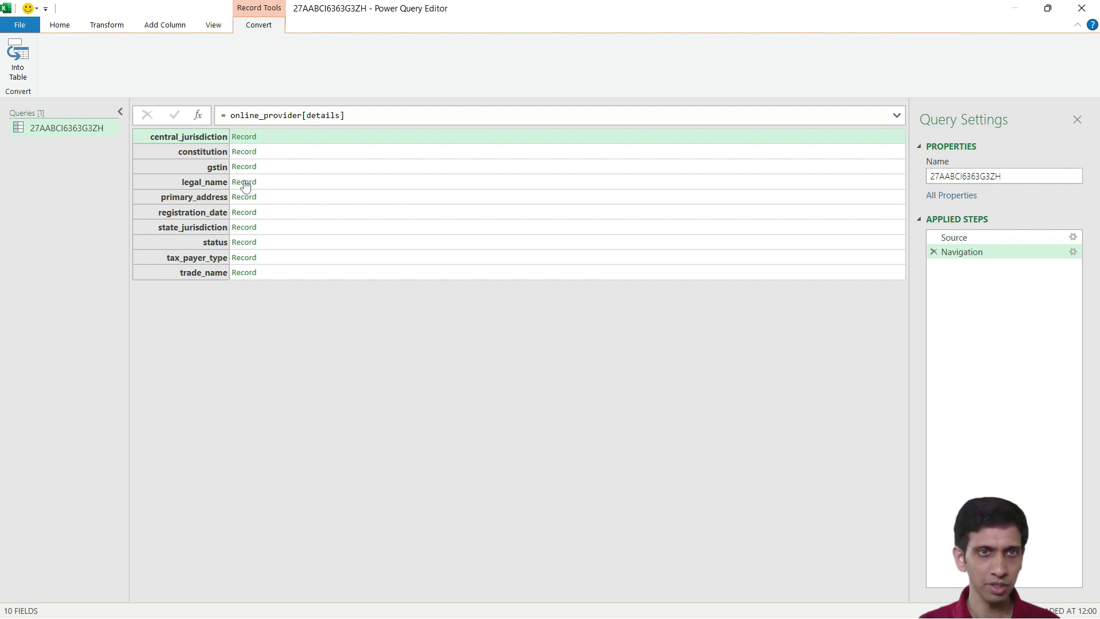
{"action": "left_click", "coordinate": [244, 182]}
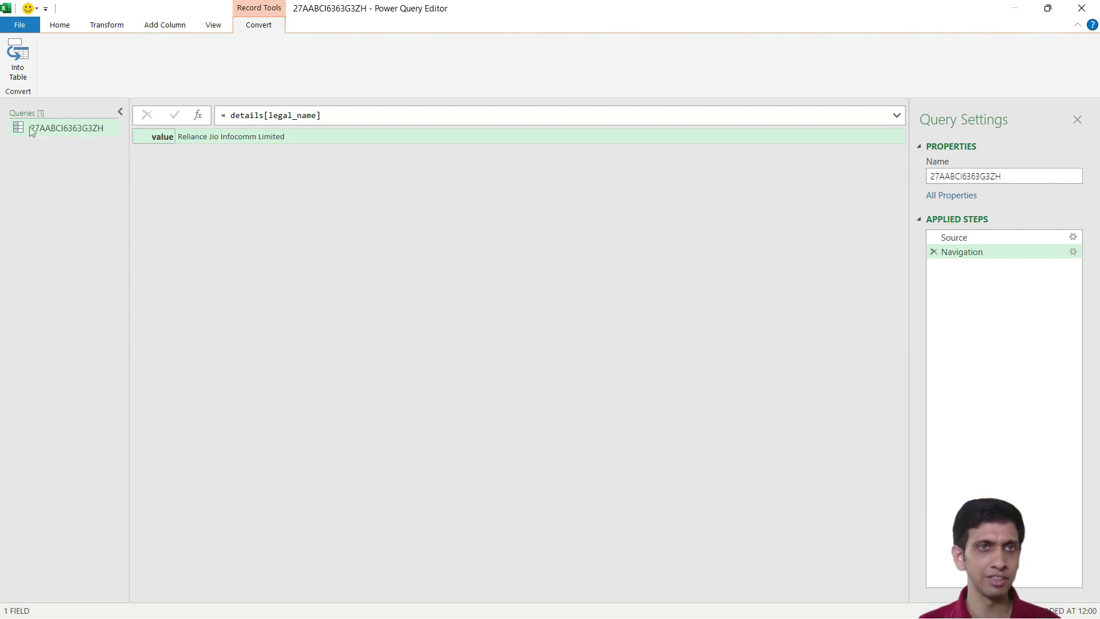
Drill down legal_name to the plain text value Reliance Jio Infocomm Limited
{"action": "right_click", "coordinate": [221, 142]}
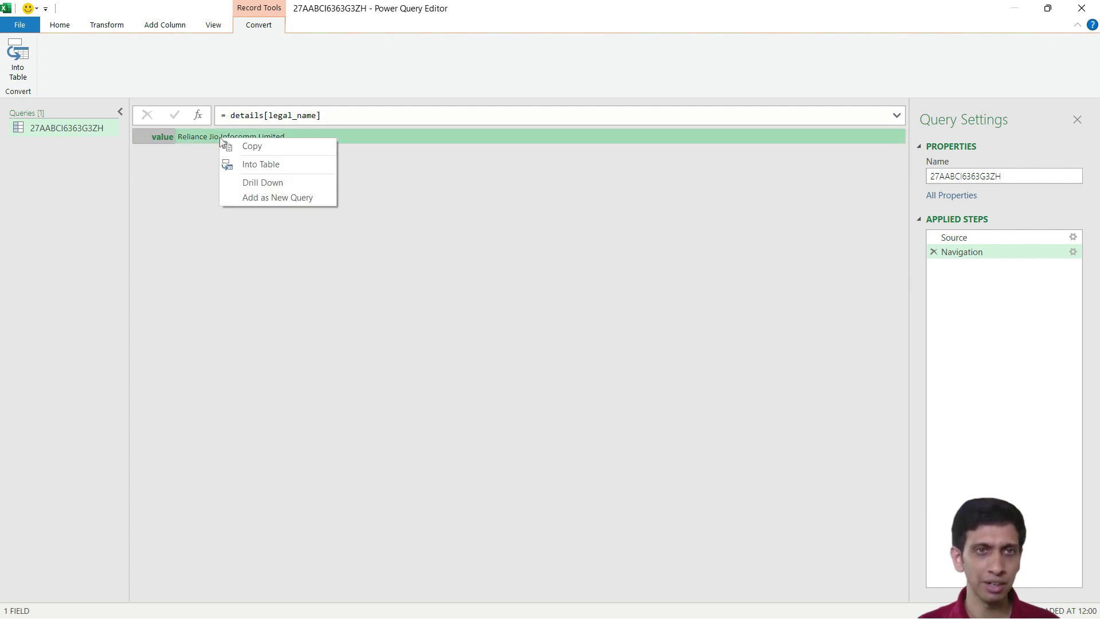
{"action": "left_click", "coordinate": [262, 182]}
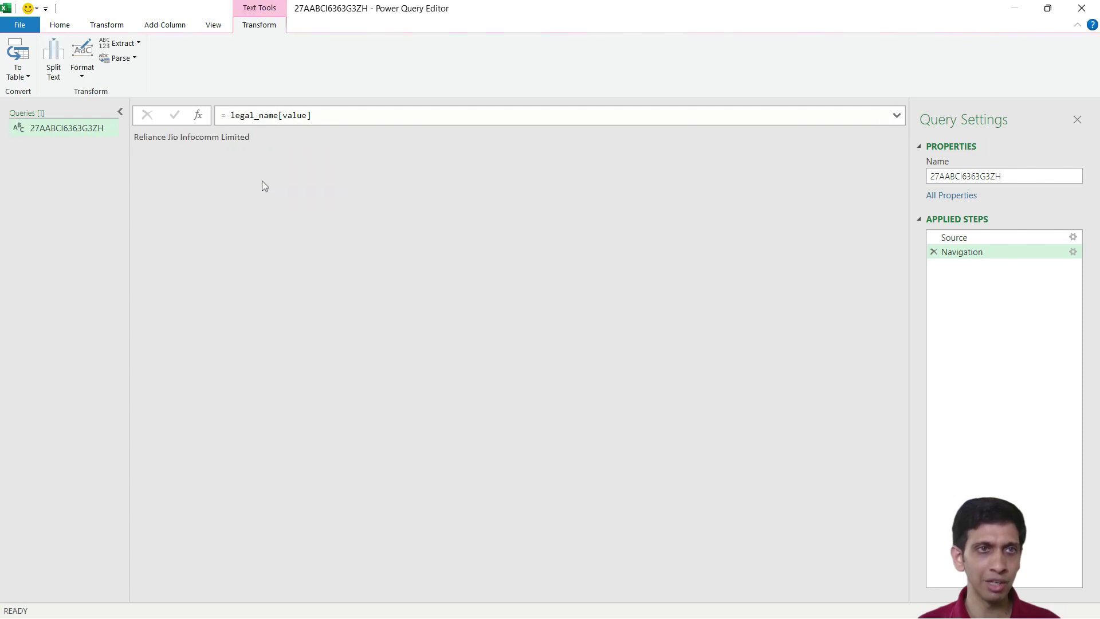
{"action": "left_click", "coordinate": [61, 26]}
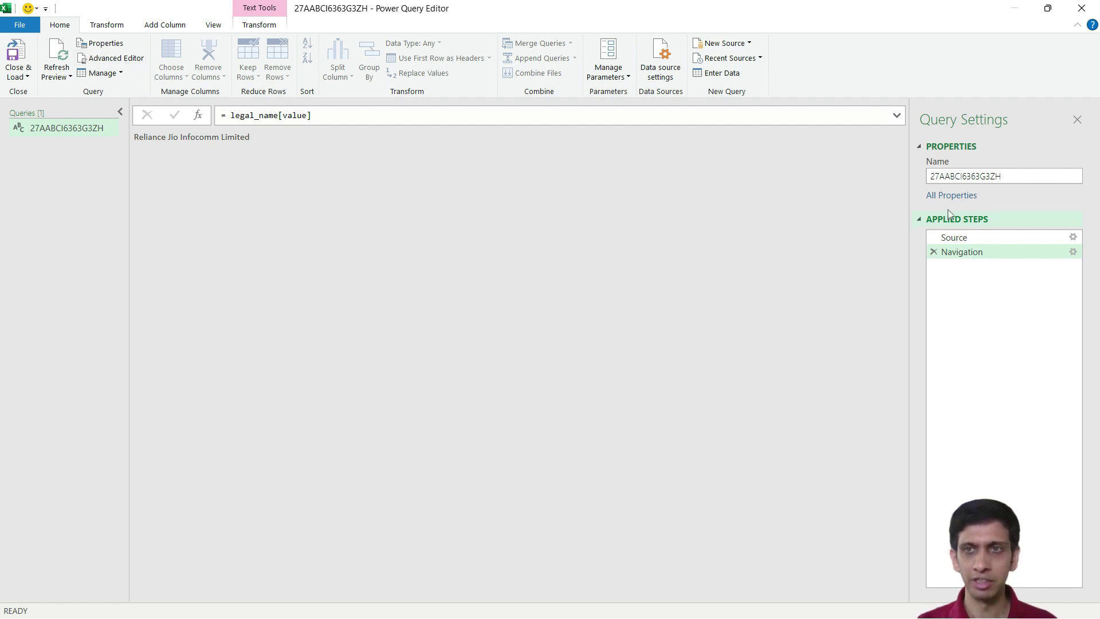
In Advanced Editor, add a '(gstn as text) as text =>' header line above let
{"action": "left_click", "coordinate": [116, 60]}
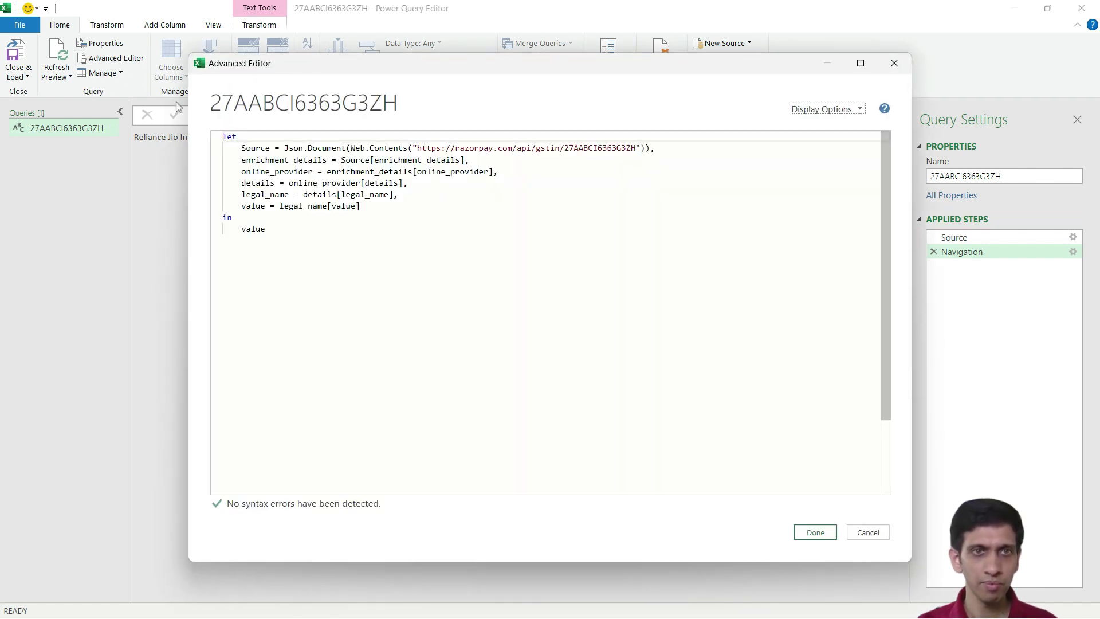
{"action": "left_click", "coordinate": [230, 139]}
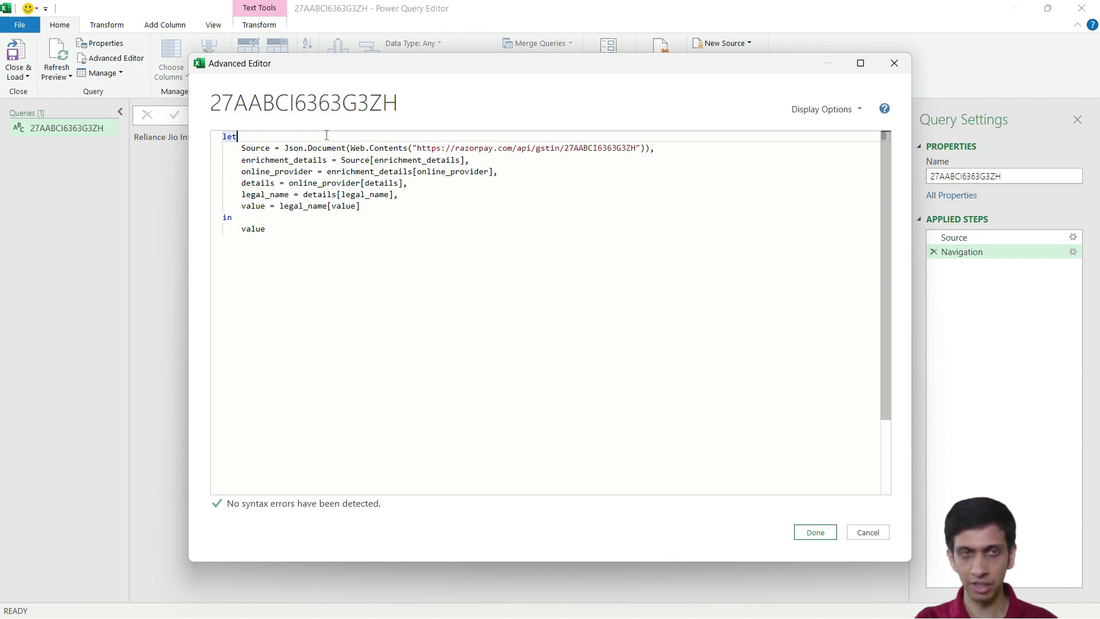
{"action": "key", "text": "Return"}
{"action": "key", "text": "Up"}
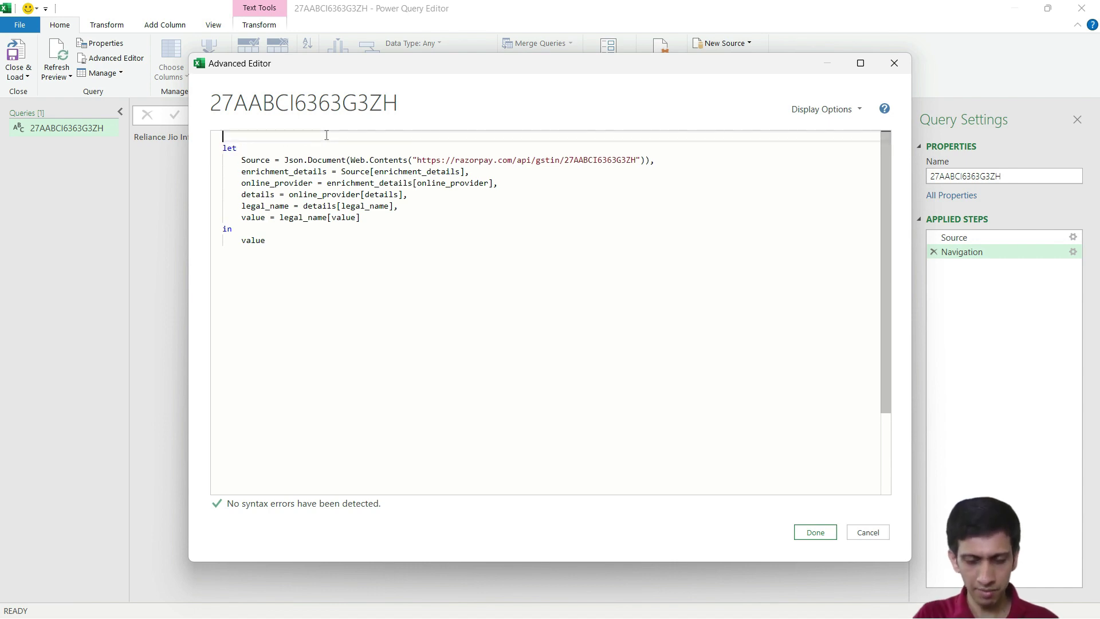
{"action": "type", "text": "("}
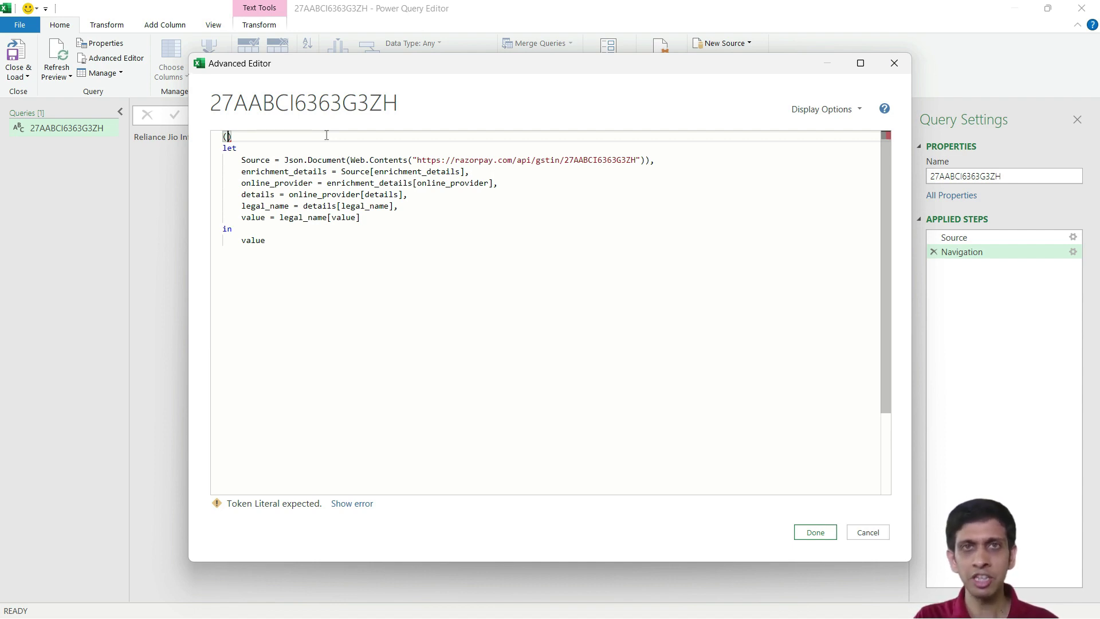
{"action": "type", "text": "gstn"}
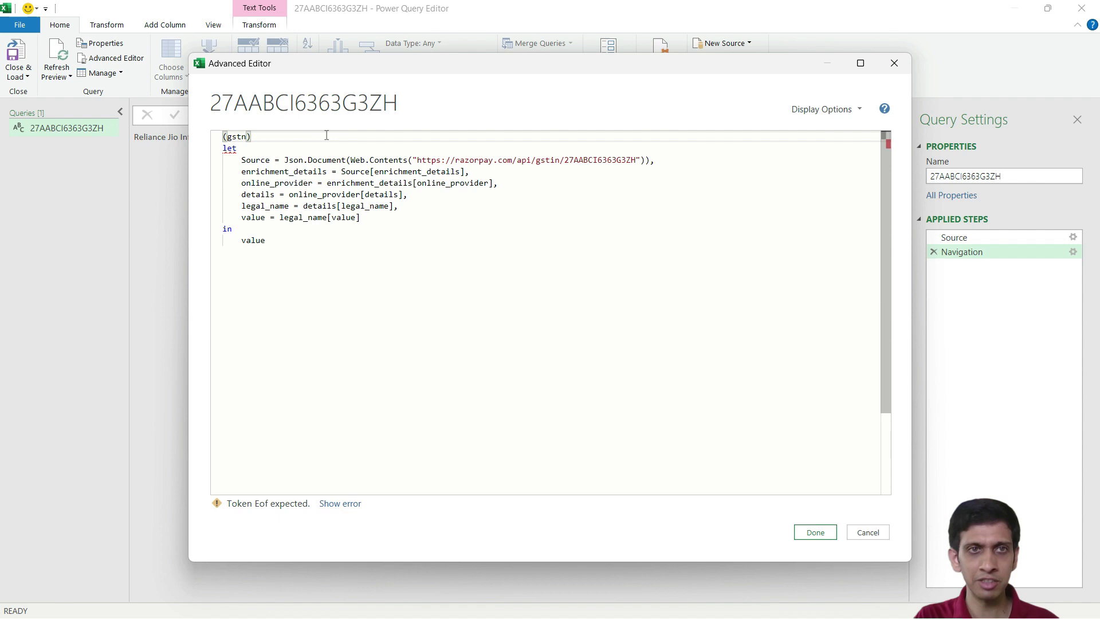
{"action": "type", "text": " as text"}
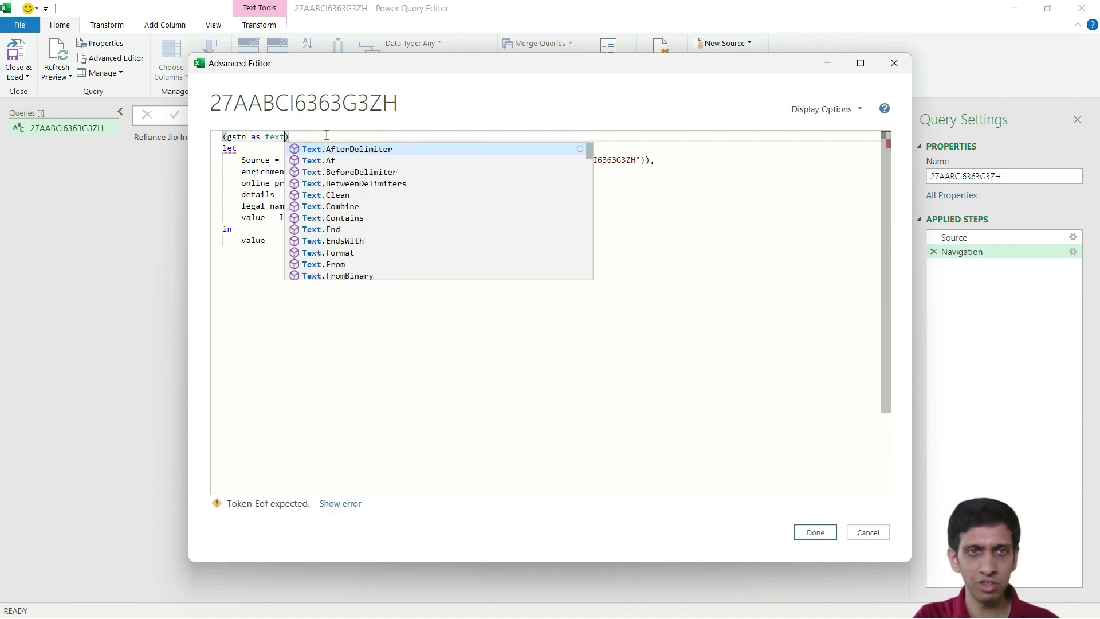
{"action": "key", "text": "Escape"}
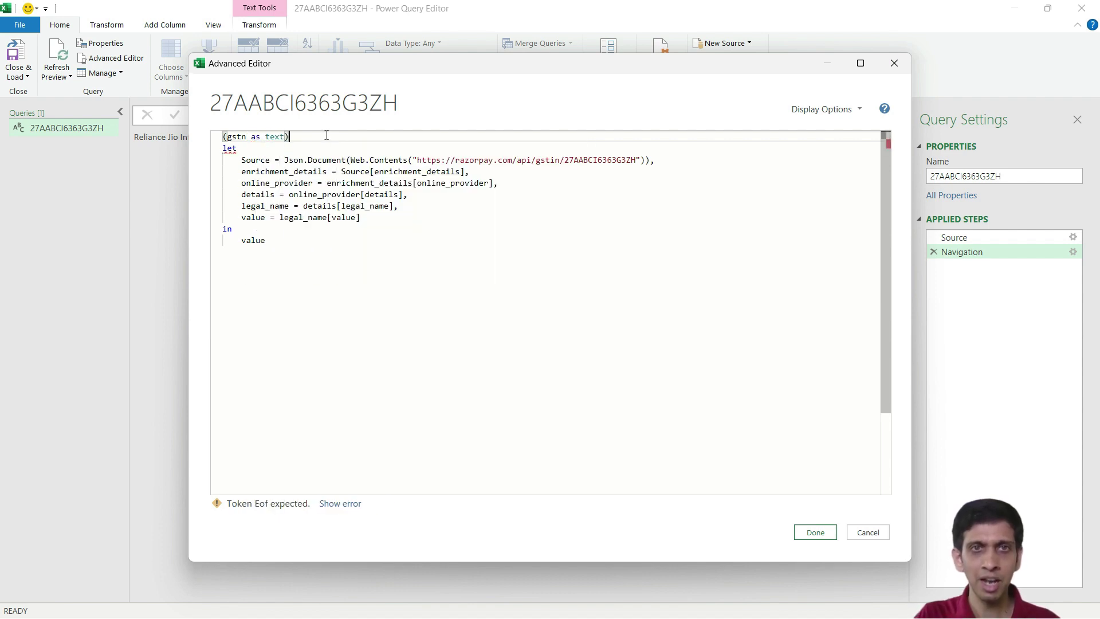
{"action": "type", "text": "as"}
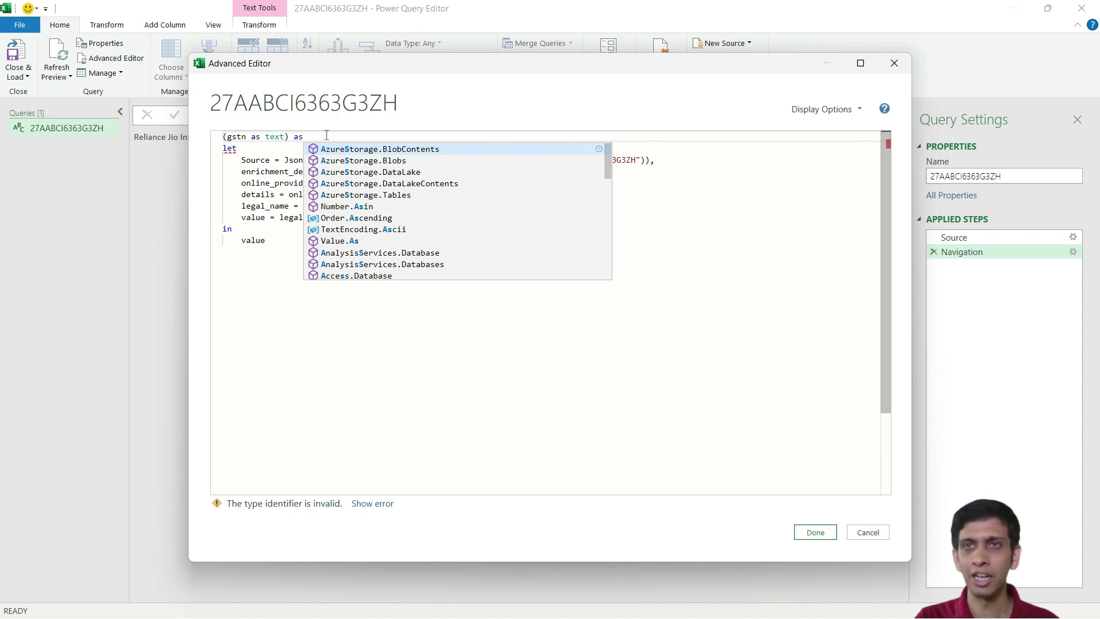
{"action": "type", "text": " tex"}
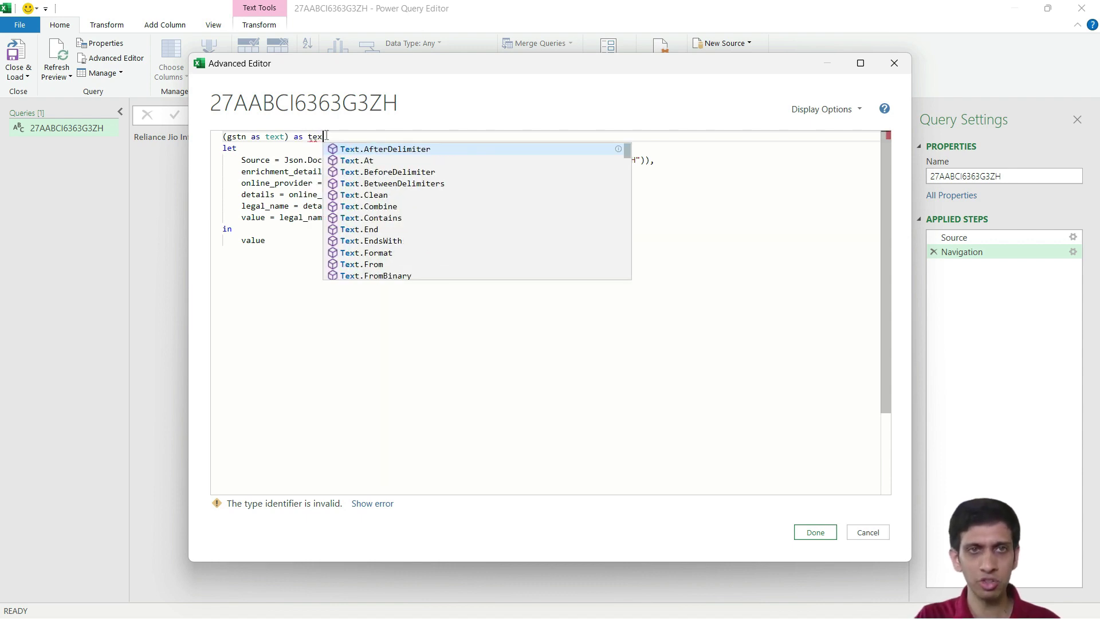
{"action": "type", "text": "t =>"}
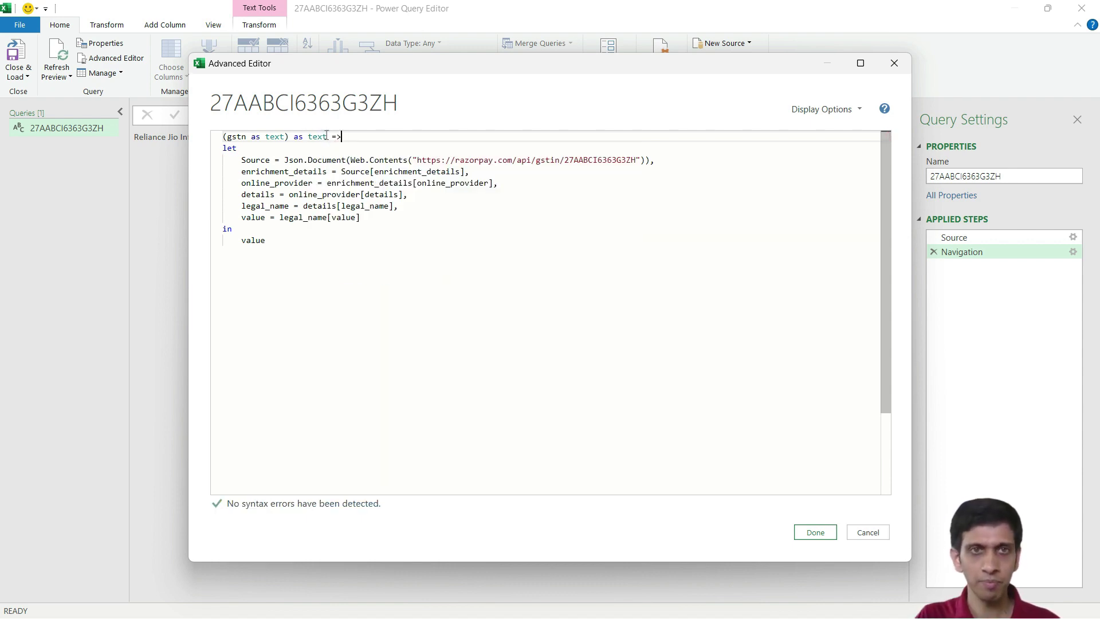
Check the gstn parameter in the header and select the hard-coded GSTIN in the URL
{"action": "left_click_drag", "start_coordinate": [369, 133], "coordinate": [222, 136]}
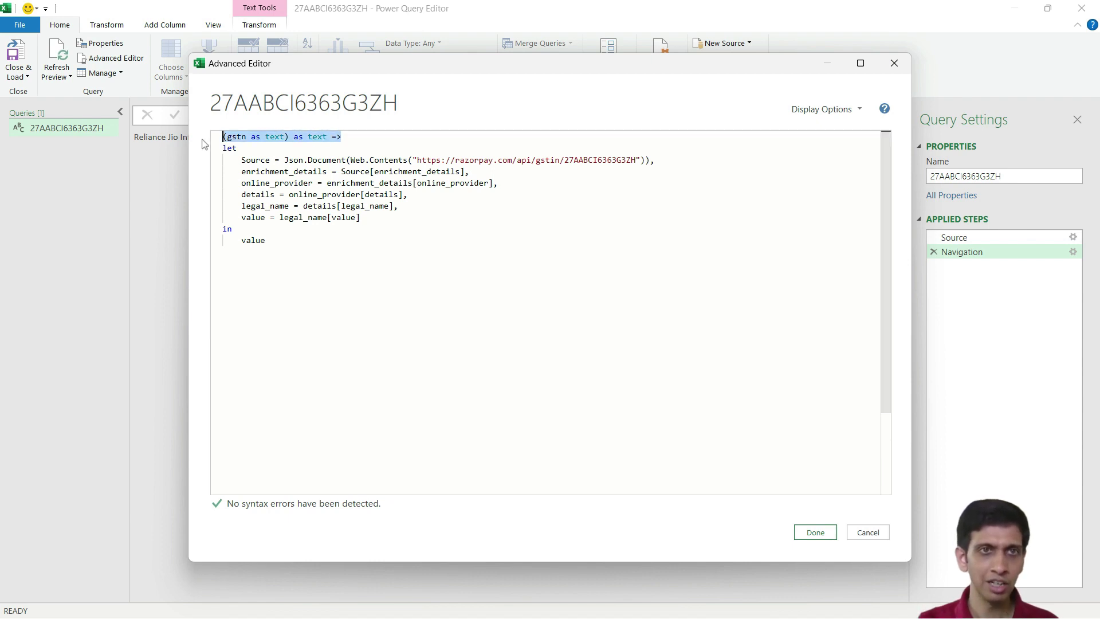
{"action": "left_click", "coordinate": [553, 193]}
{"action": "double_click", "coordinate": [238, 137]}
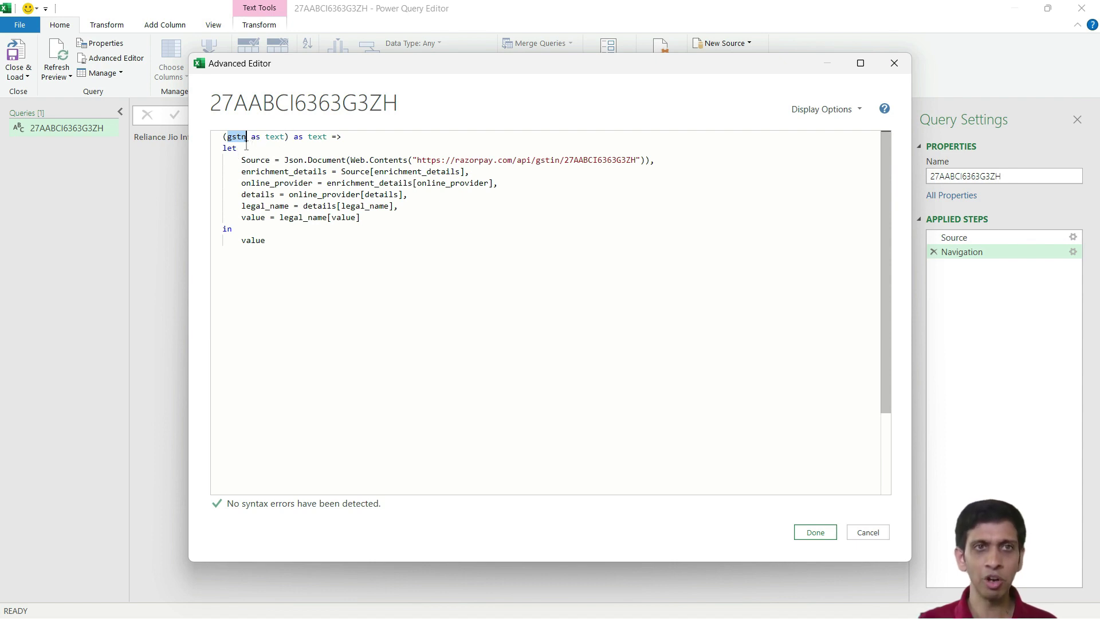
{"action": "double_click", "coordinate": [594, 163]}
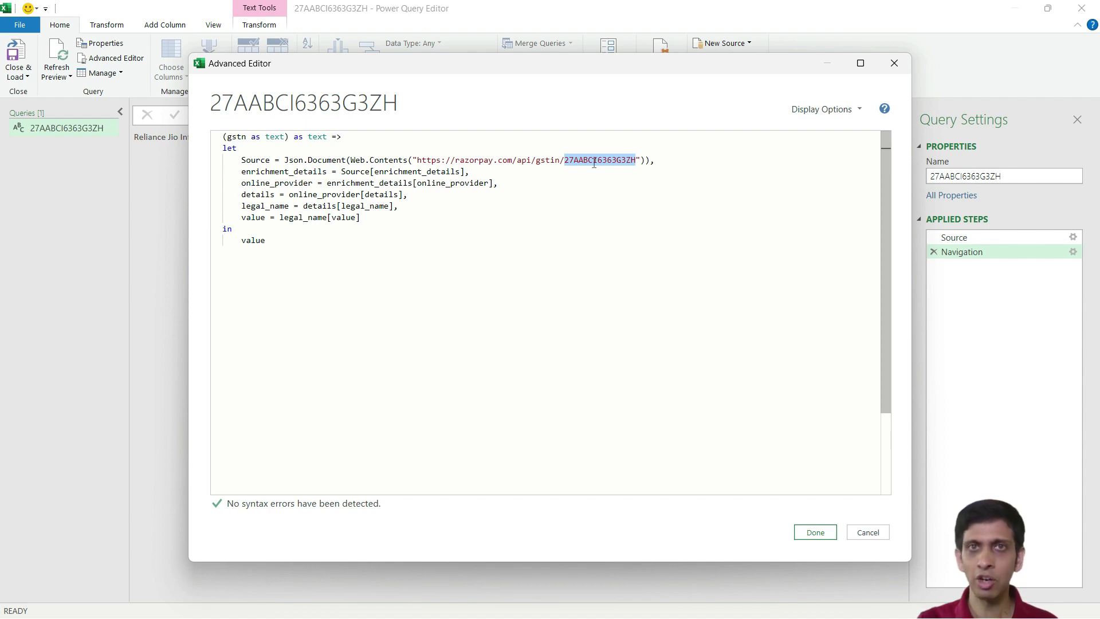
{"action": "key", "text": "BackSpace"}
{"action": "key", "text": "Right"}
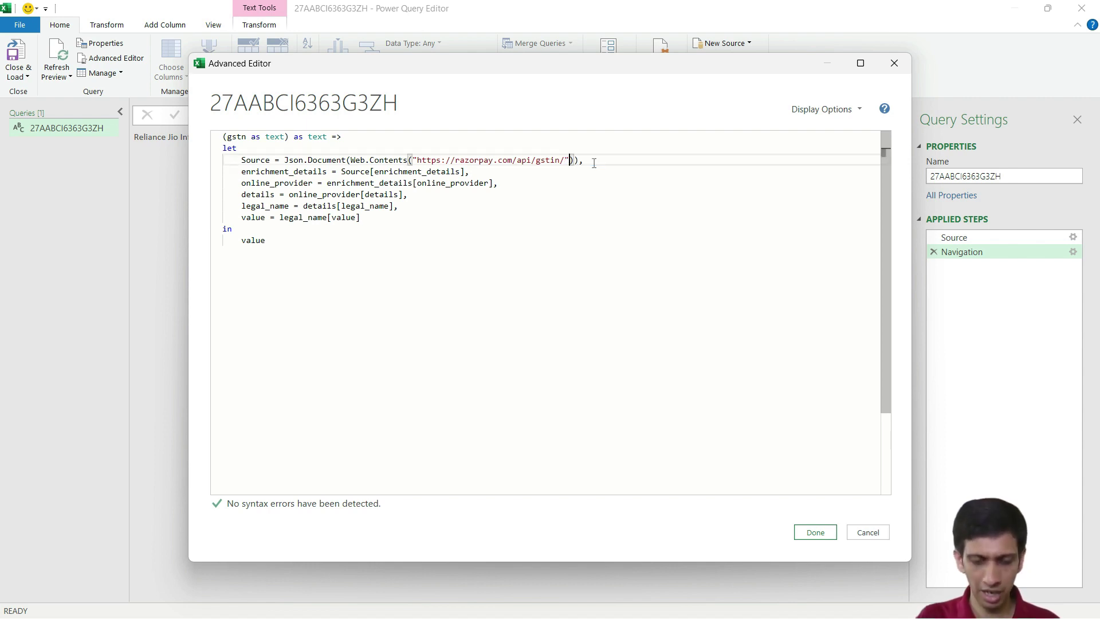
{"action": "type", "text": "&"}
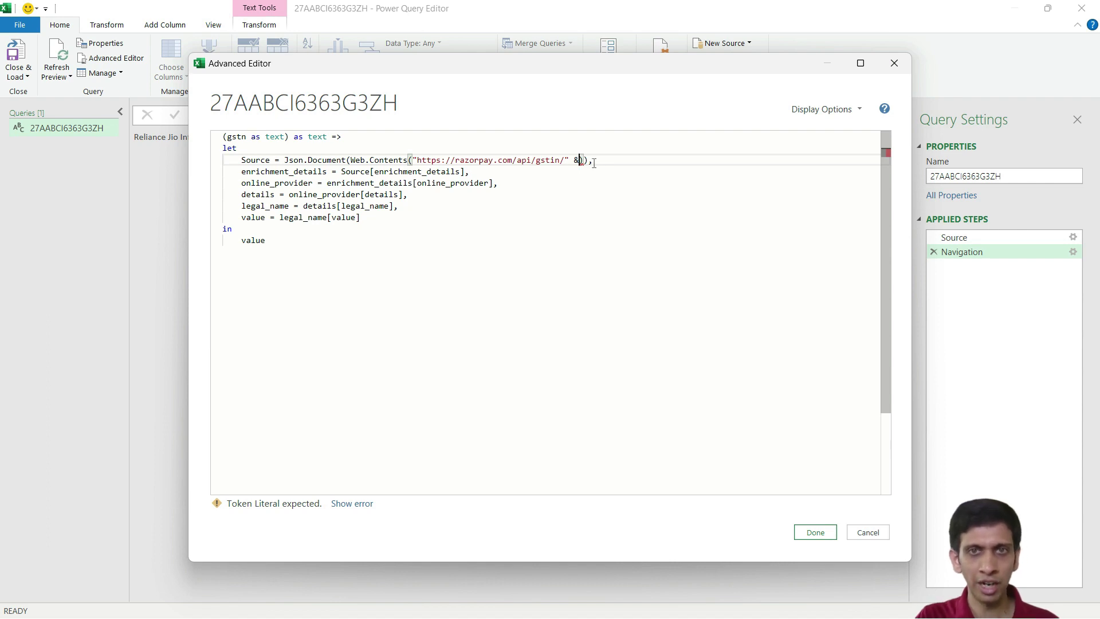
{"action": "type", "text": " gst"}
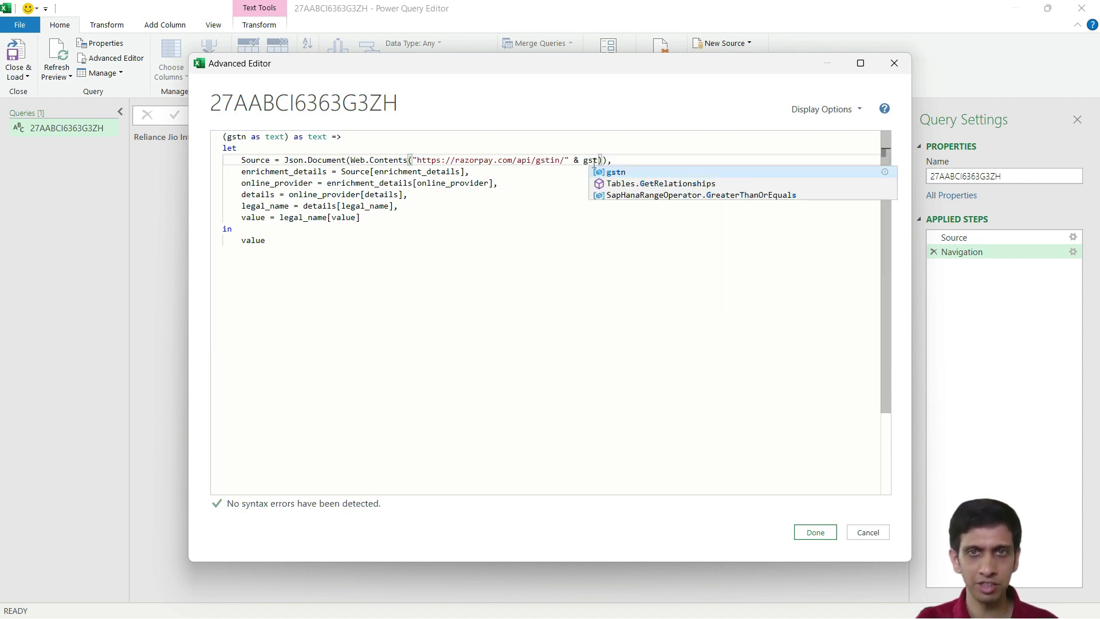
{"action": "key", "text": "Tab"}
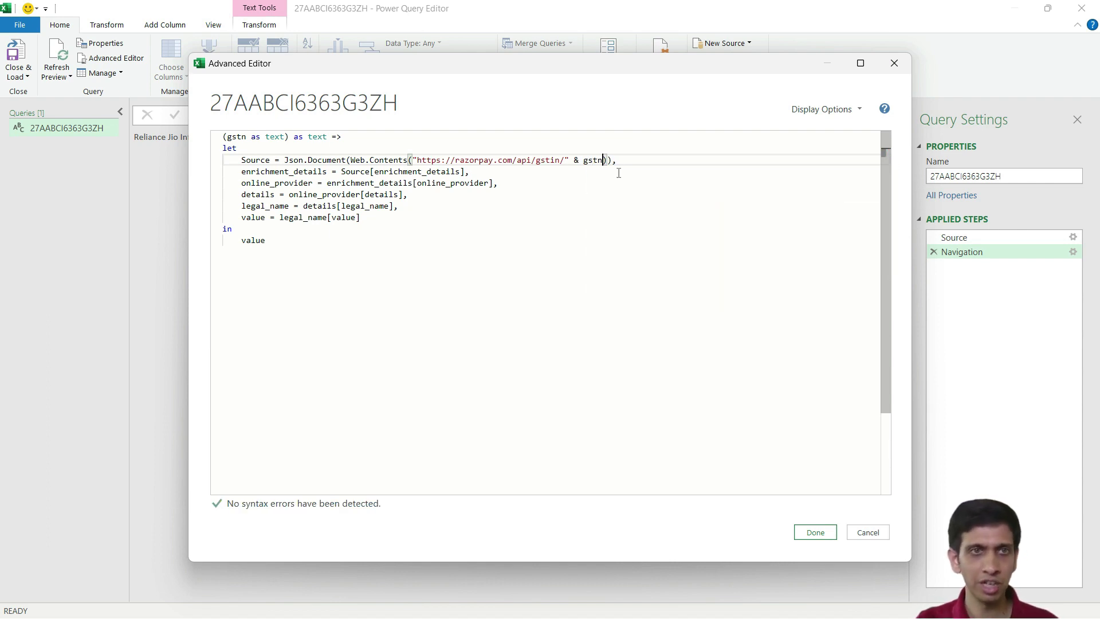
Review the function header, the returned value, and the gstn-joined Source URL
{"action": "left_click", "coordinate": [230, 135]}
{"action": "left_click", "coordinate": [374, 242]}
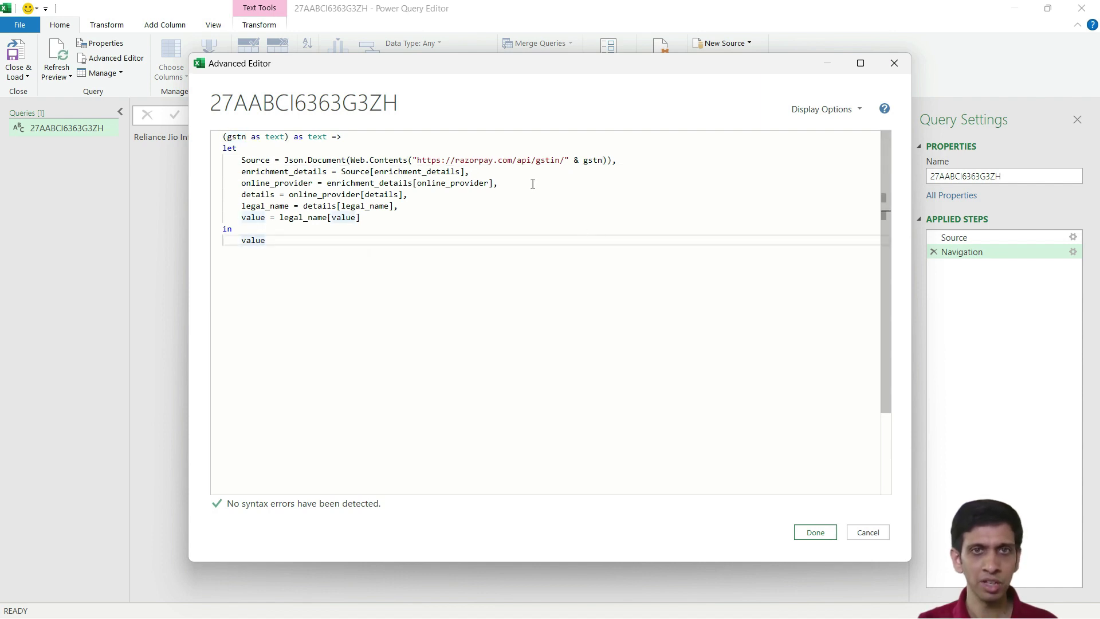
{"action": "double_click", "coordinate": [258, 245]}
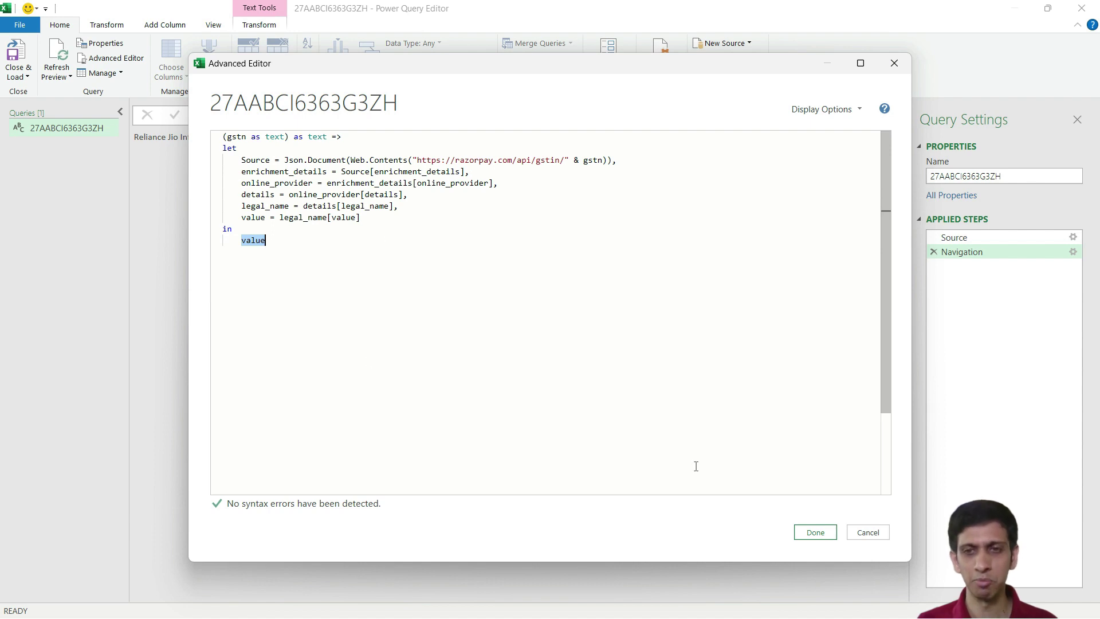
{"action": "left_click", "coordinate": [593, 161]}
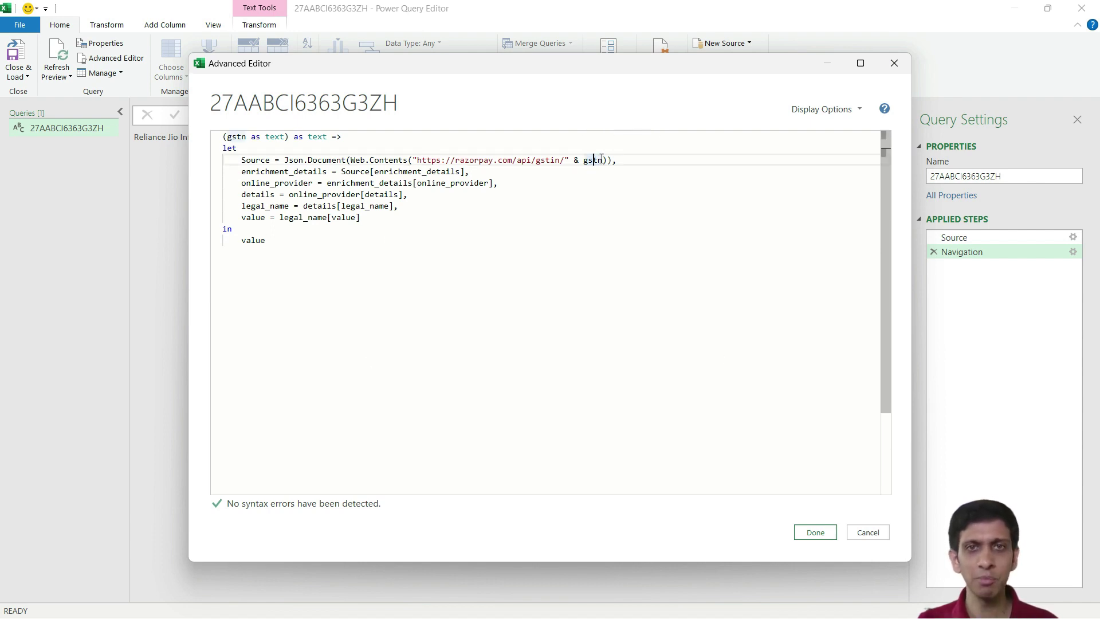
{"action": "left_click_drag", "start_coordinate": [601, 159], "coordinate": [413, 161]}
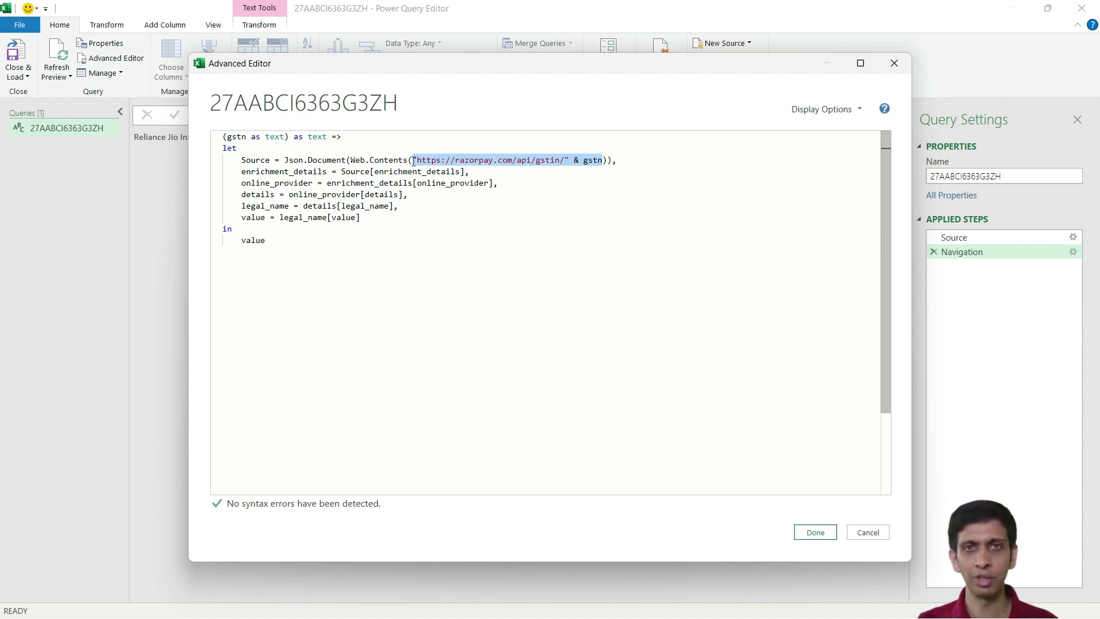
{"action": "left_click", "coordinate": [687, 206]}
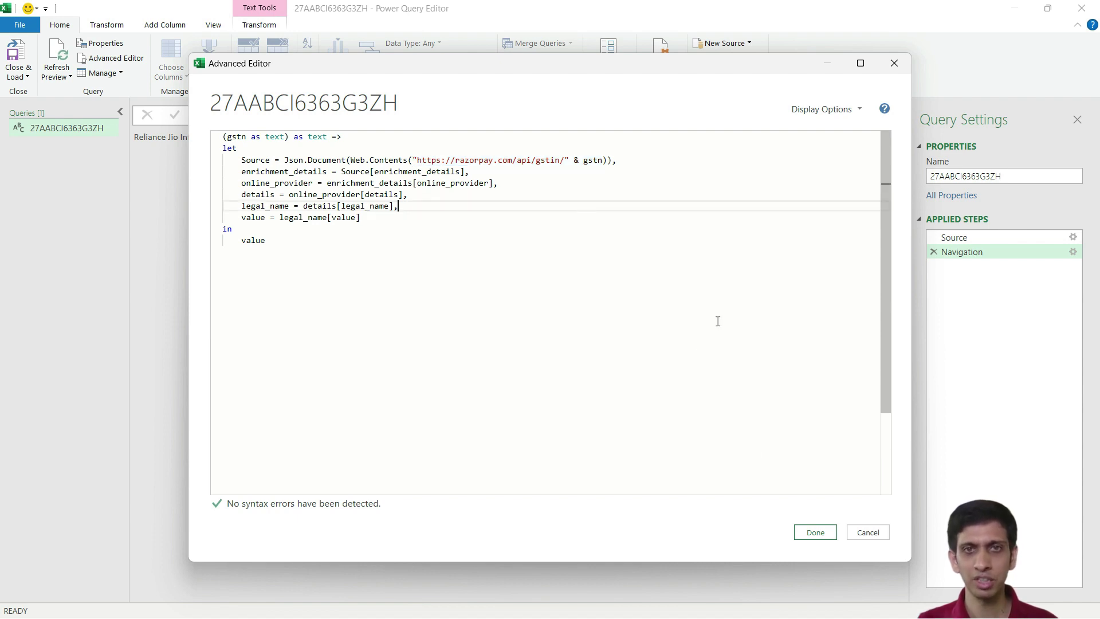
Save the lookup code as a function and rename the query fxGSTNLegalName
{"action": "left_click", "coordinate": [814, 532]}
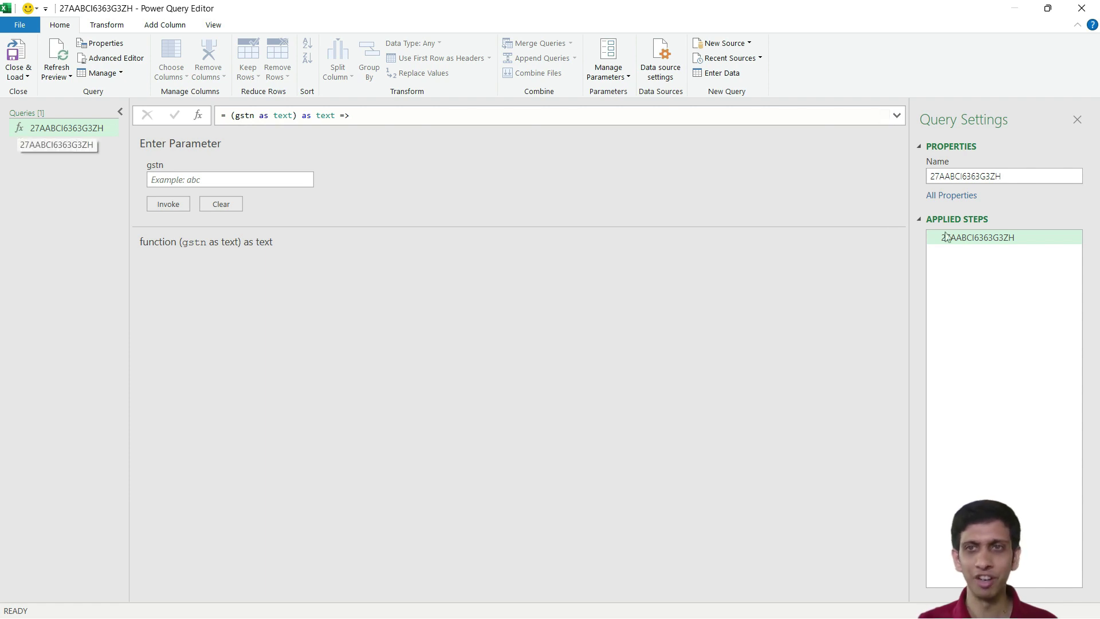
{"action": "double_click", "coordinate": [1015, 176]}
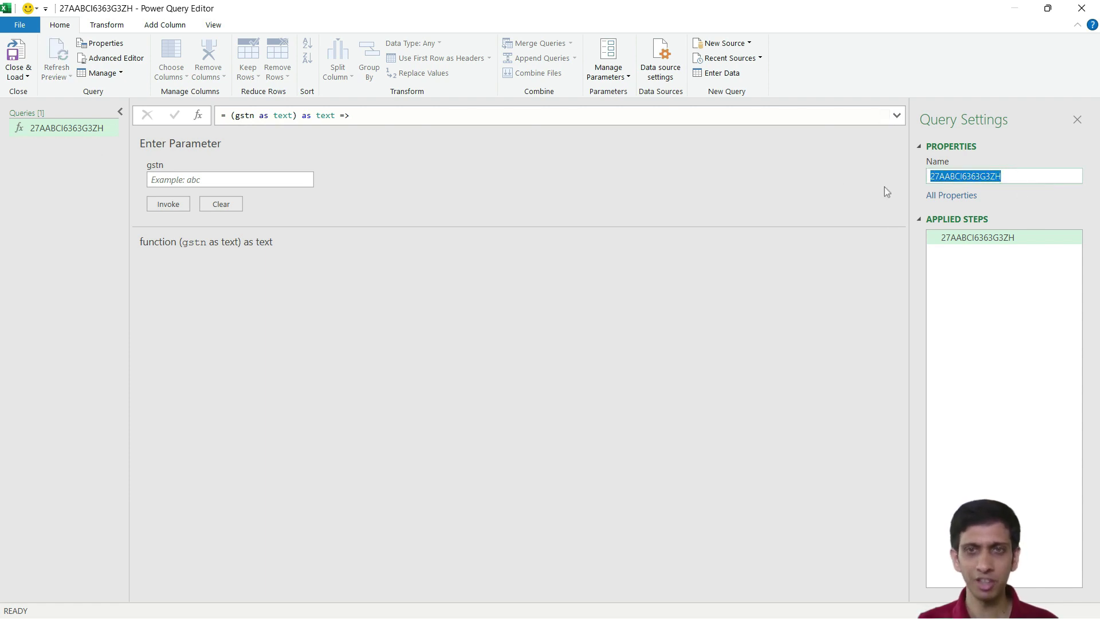
{"action": "type", "text": "fx"}
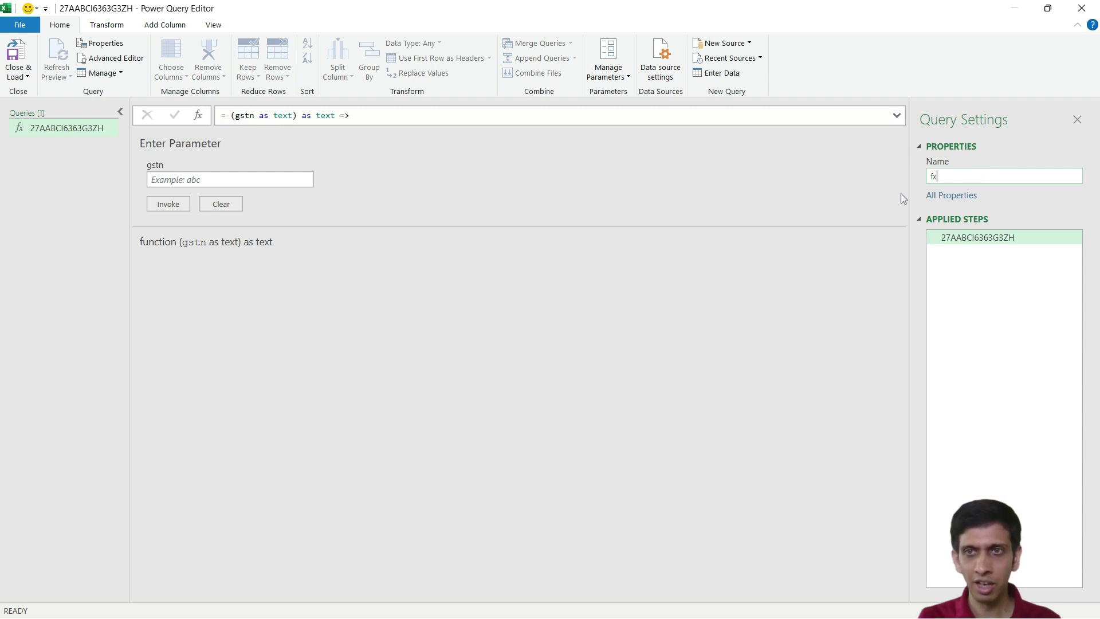
{"action": "type", "text": "GST"}
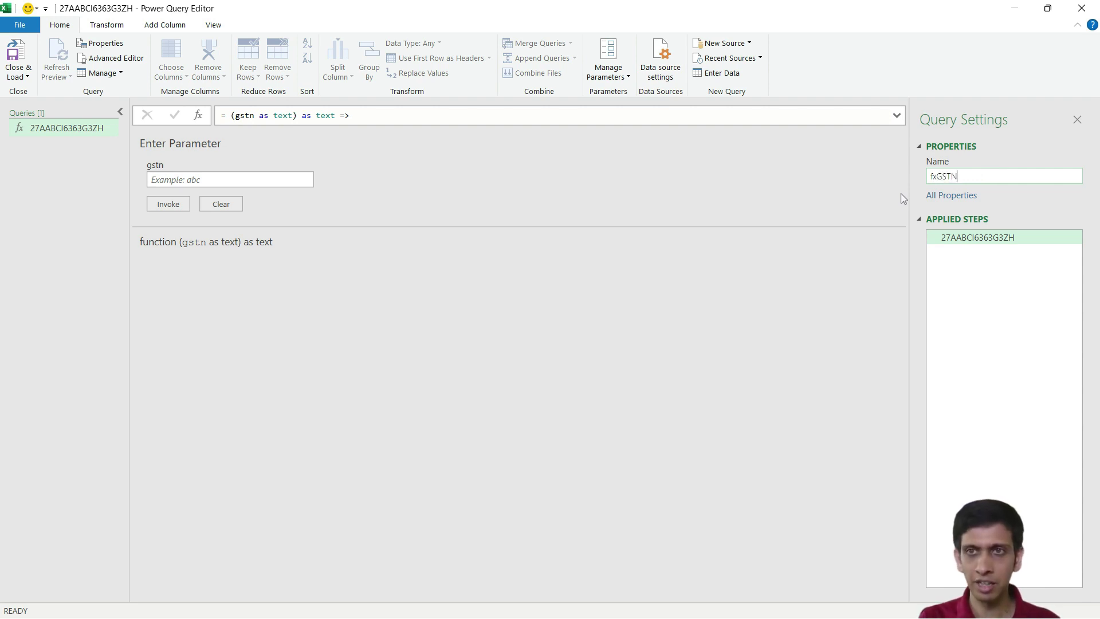
{"action": "type", "text": "N"}
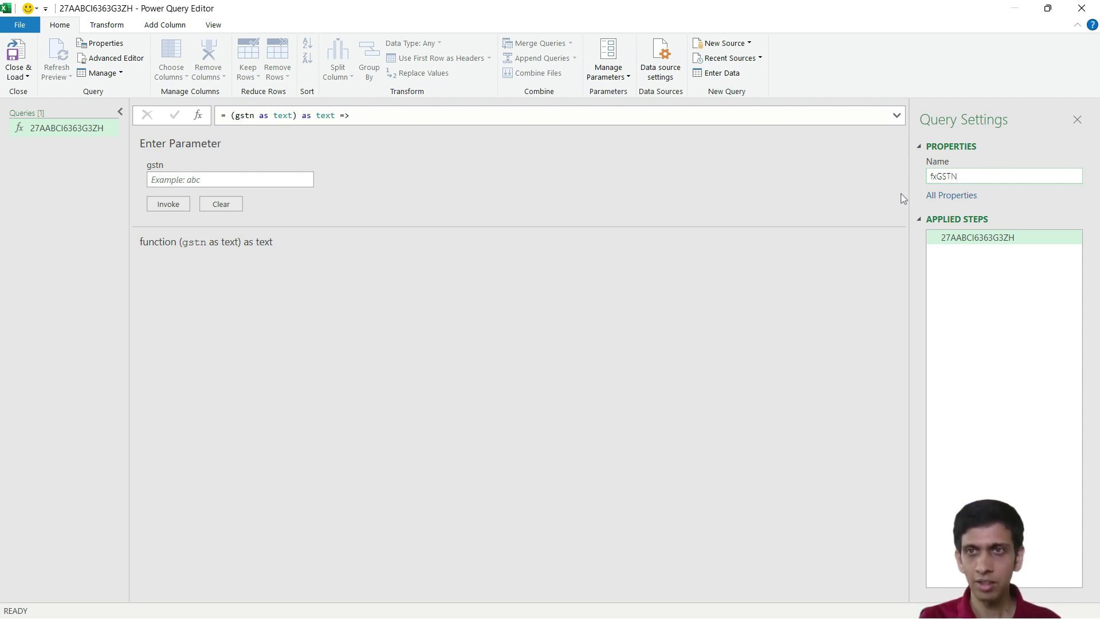
{"action": "type", "text": "LegalName"}
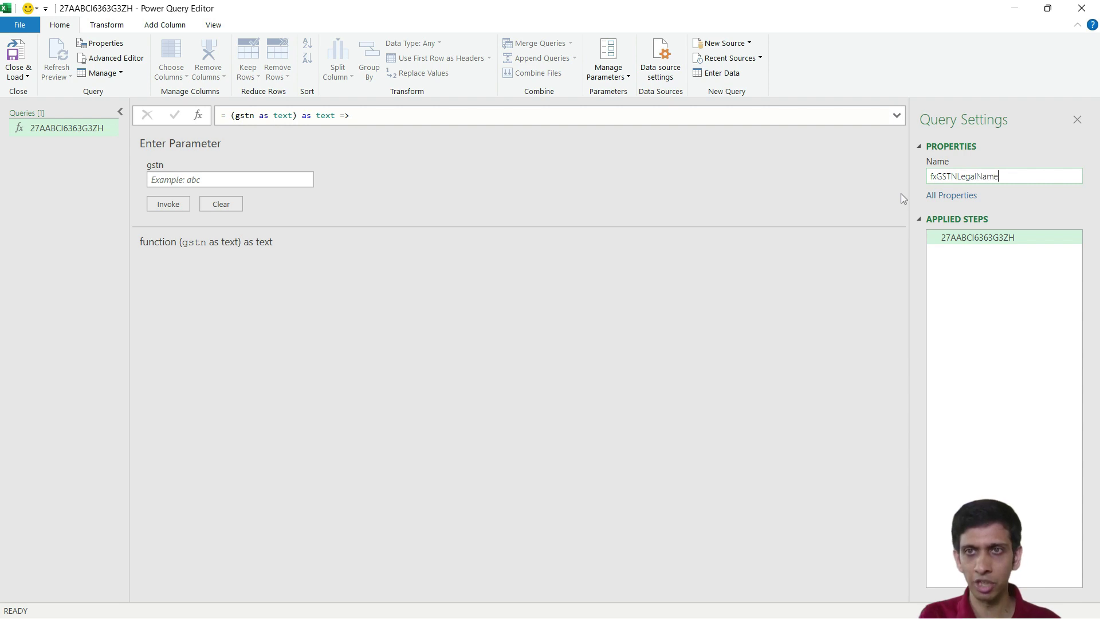
{"action": "key", "text": "Return"}
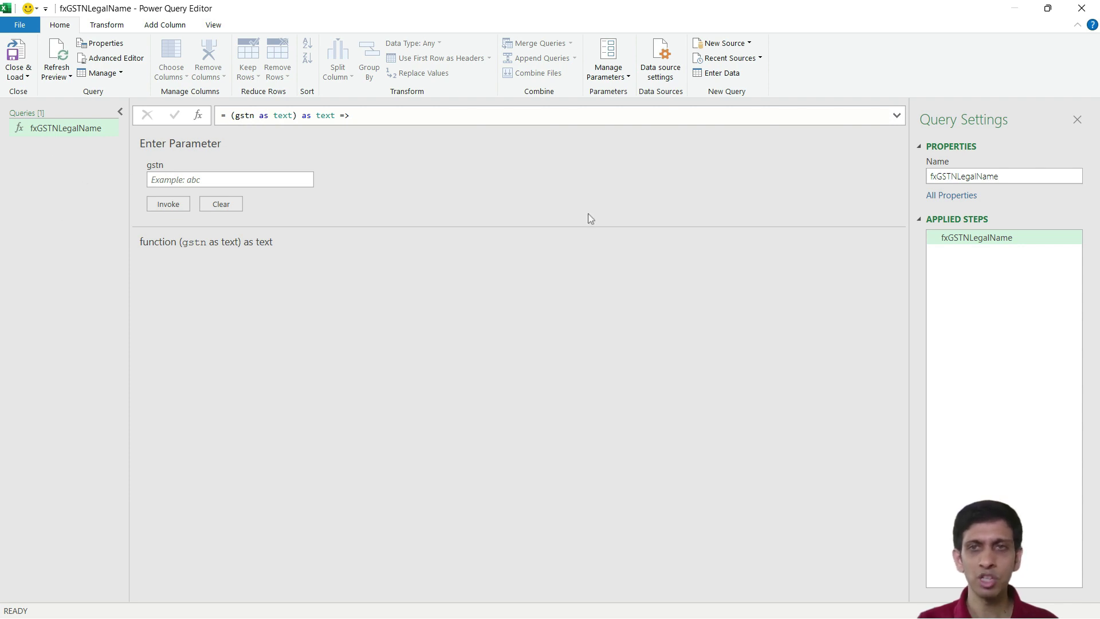
{"action": "left_click", "coordinate": [195, 180]}
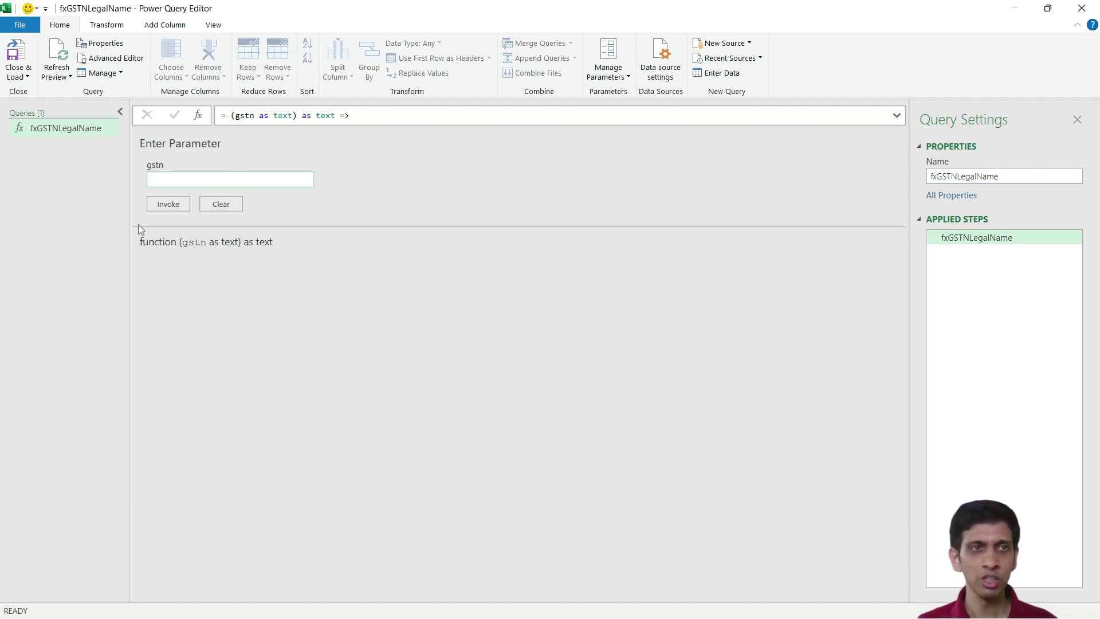
Import Sheet1 from the Desktop workbook GSTN Name Lookup.xlsx as a new query
{"action": "left_click", "coordinate": [35, 150]}
{"action": "right_click", "coordinate": [39, 150]}
{"action": "mouse_move", "coordinate": [77, 183]}
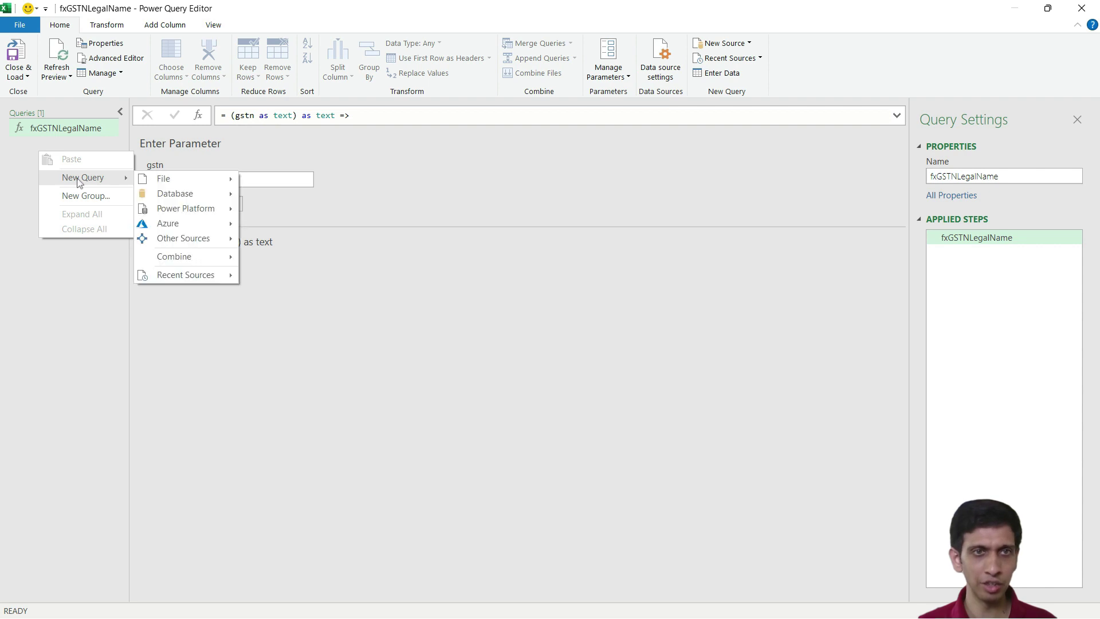
{"action": "mouse_move", "coordinate": [189, 184]}
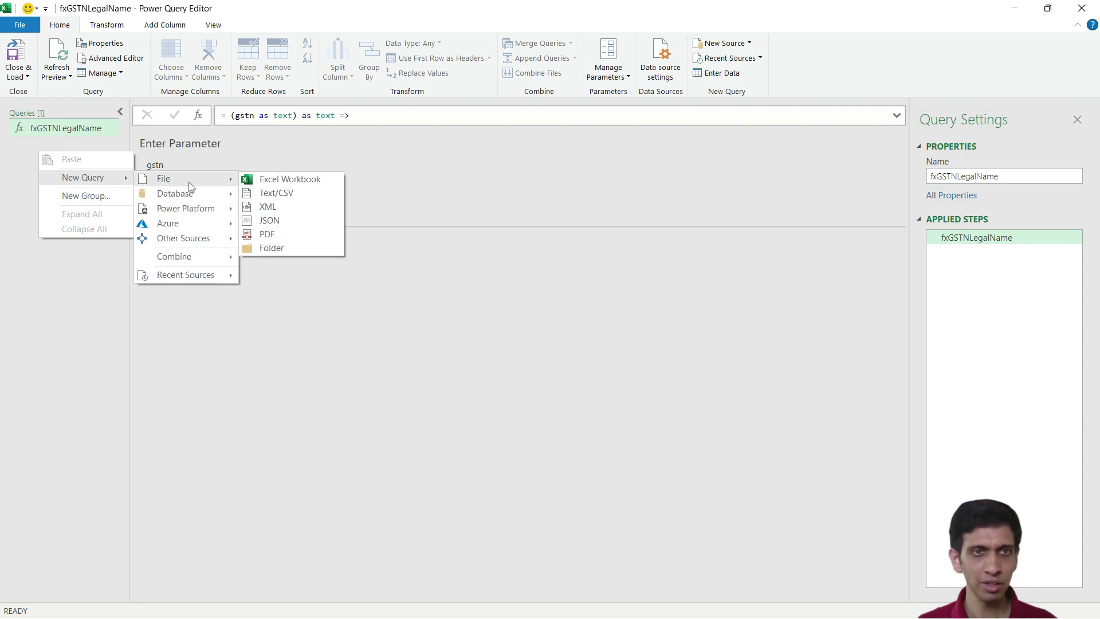
{"action": "left_click", "coordinate": [297, 182]}
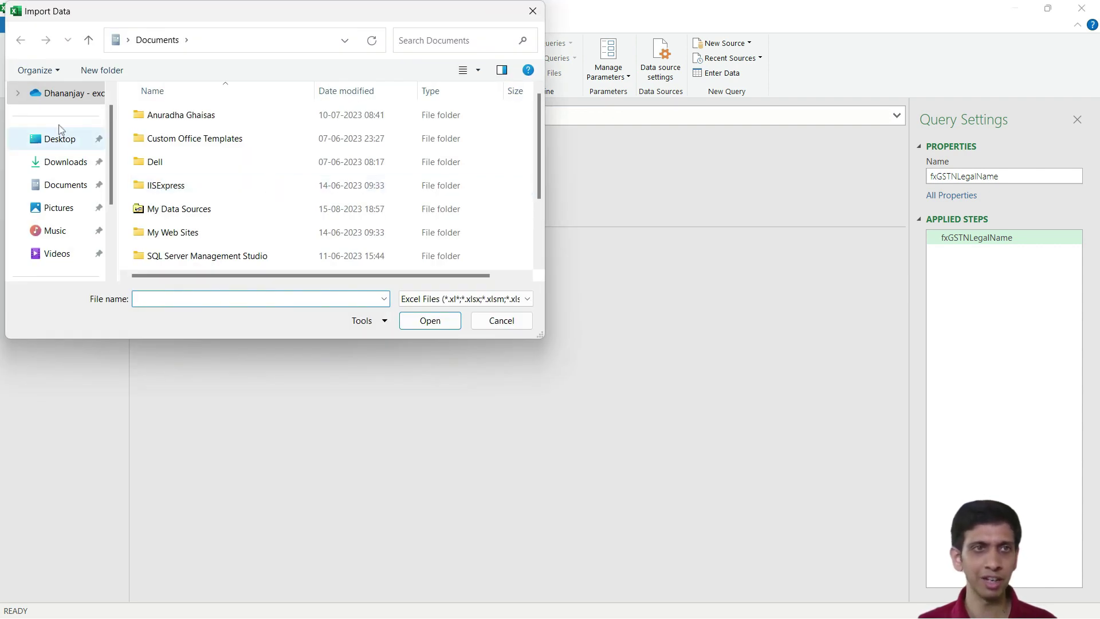
{"action": "left_click", "coordinate": [51, 144]}
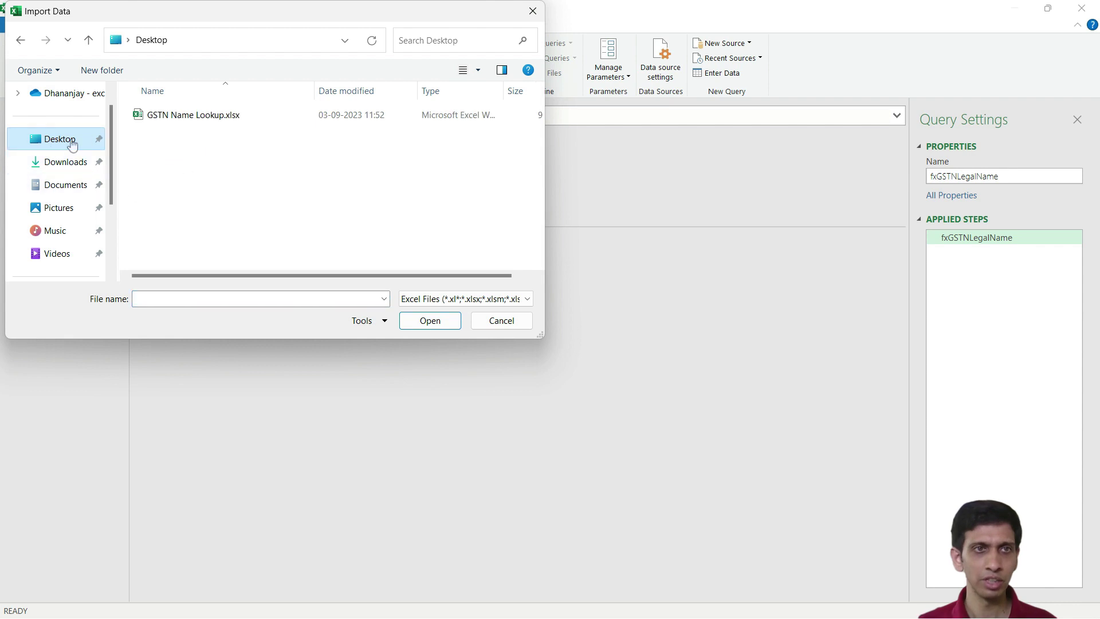
{"action": "double_click", "coordinate": [190, 116]}
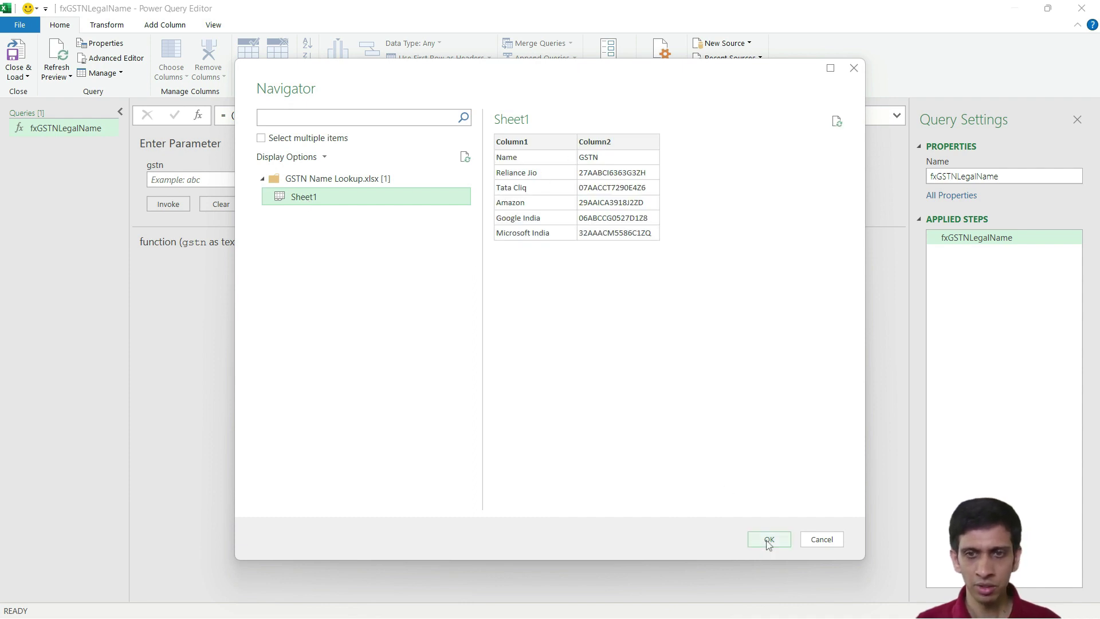
{"action": "left_click", "coordinate": [768, 541]}
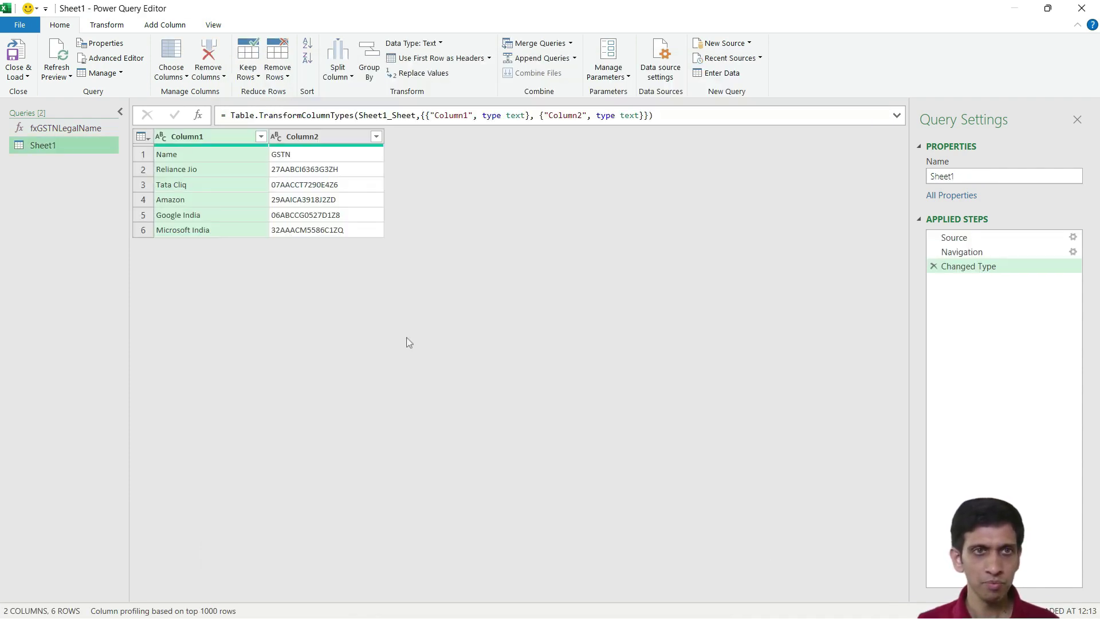
Promote the first row to Name and GSTN headers and rename the query VendorList
{"action": "left_click", "coordinate": [106, 29]}
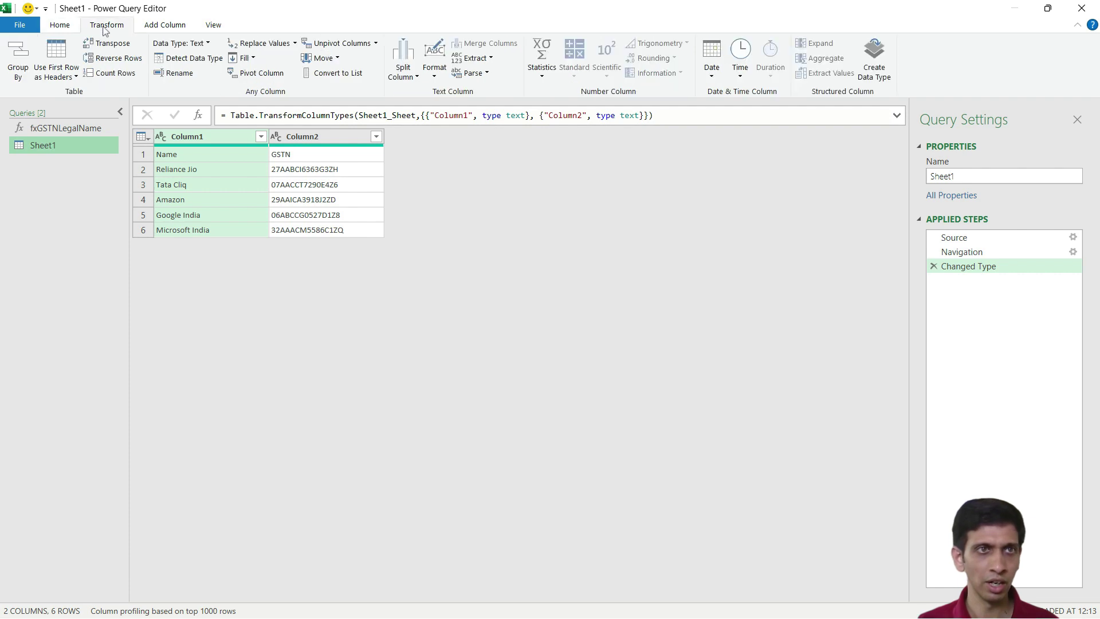
{"action": "left_click", "coordinate": [57, 51]}
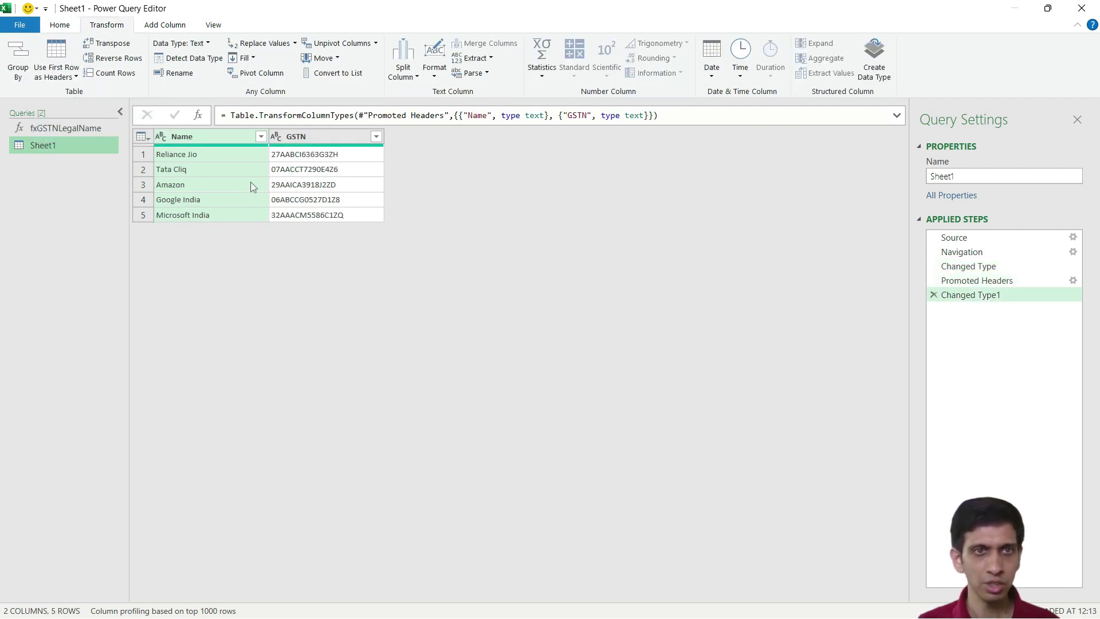
{"action": "key", "text": "Tab"}
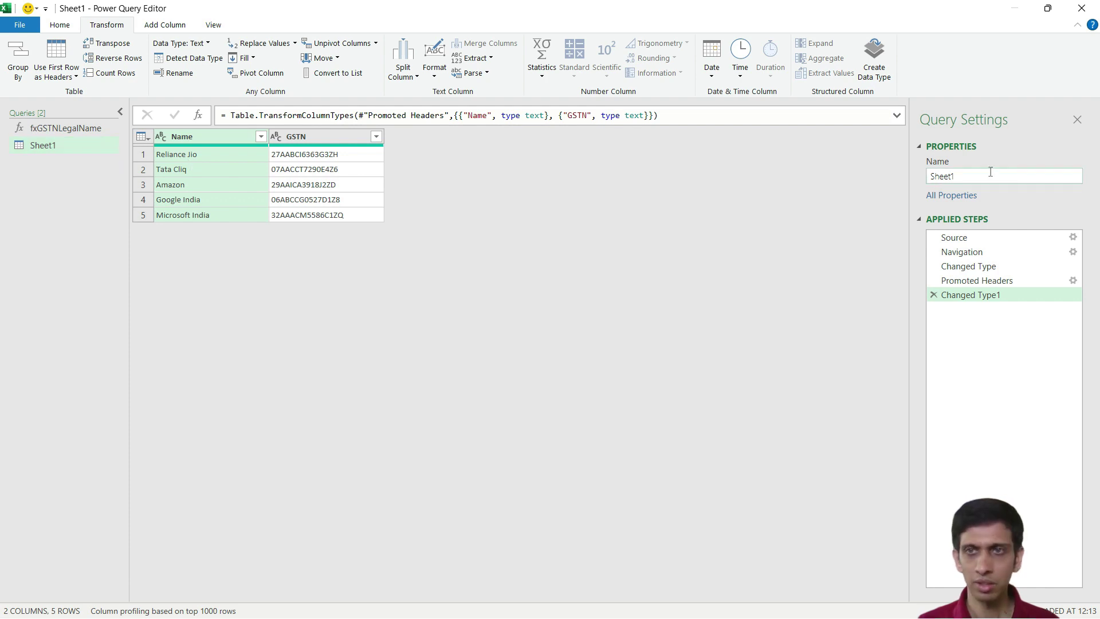
{"action": "type", "text": "VendorList"}
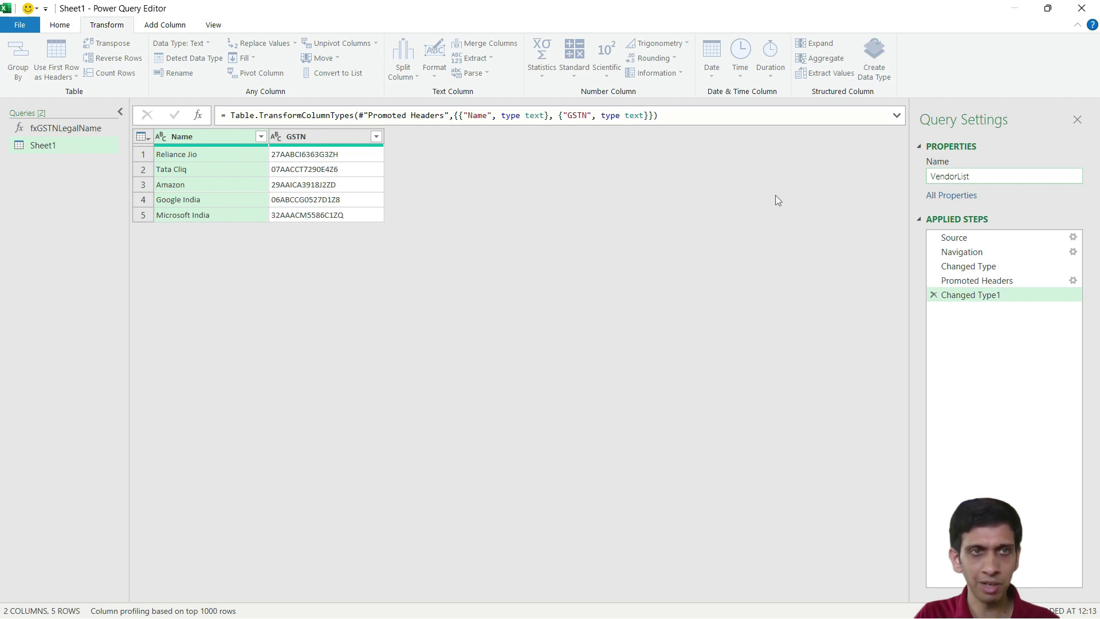
{"action": "key", "text": "Return"}
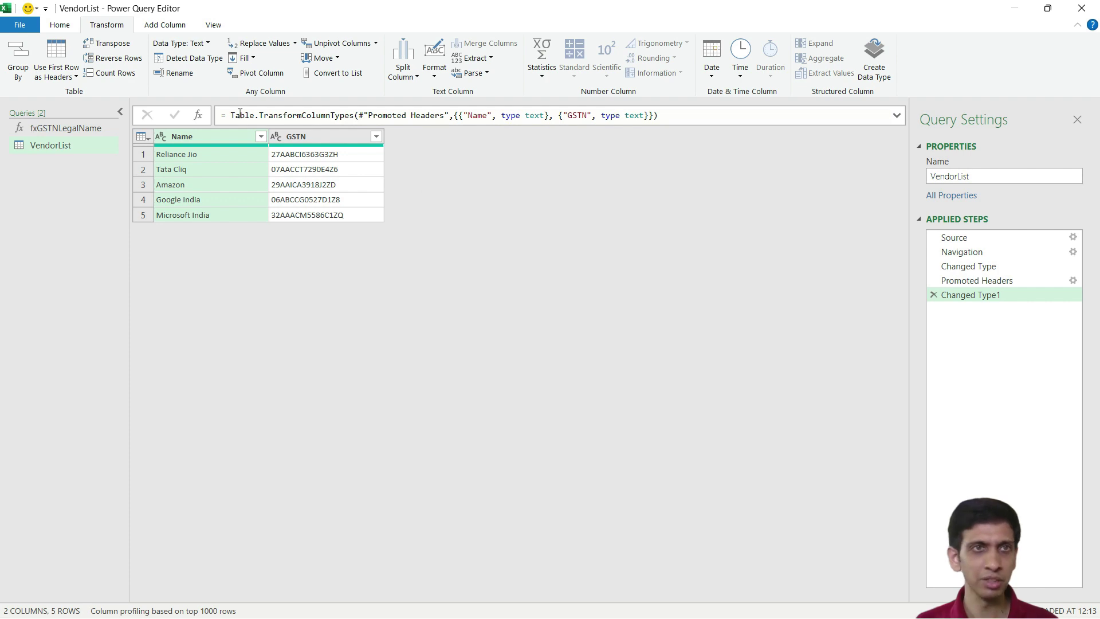
Set up an invoked column Legal_Name calling fxGSTNLegalName with the GSTN column as gstn
{"action": "left_click", "coordinate": [166, 26]}
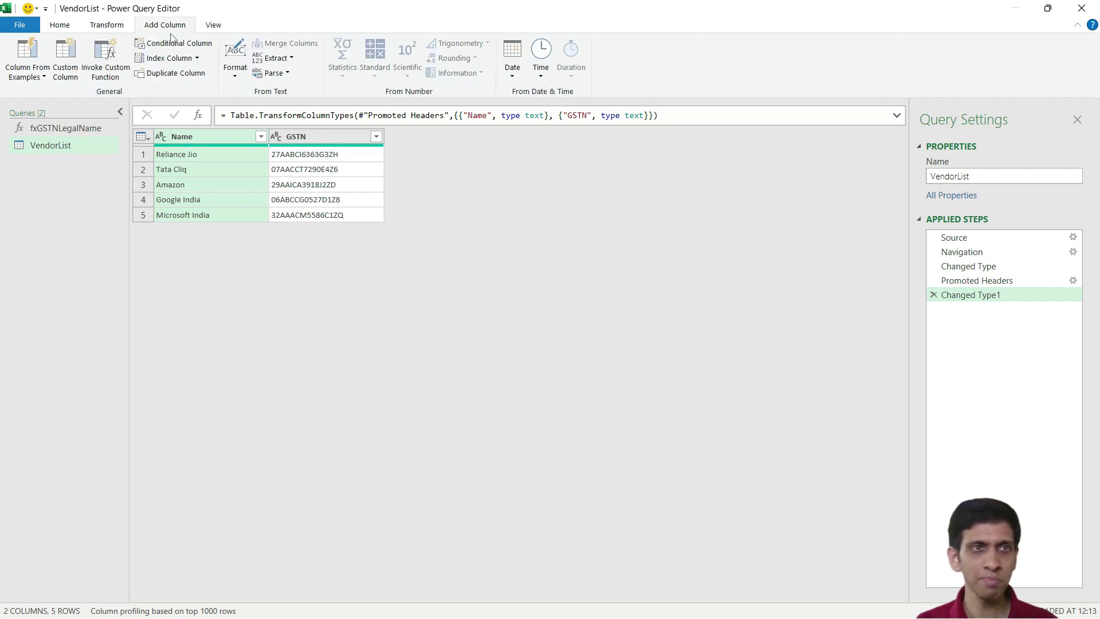
{"action": "left_click", "coordinate": [110, 80]}
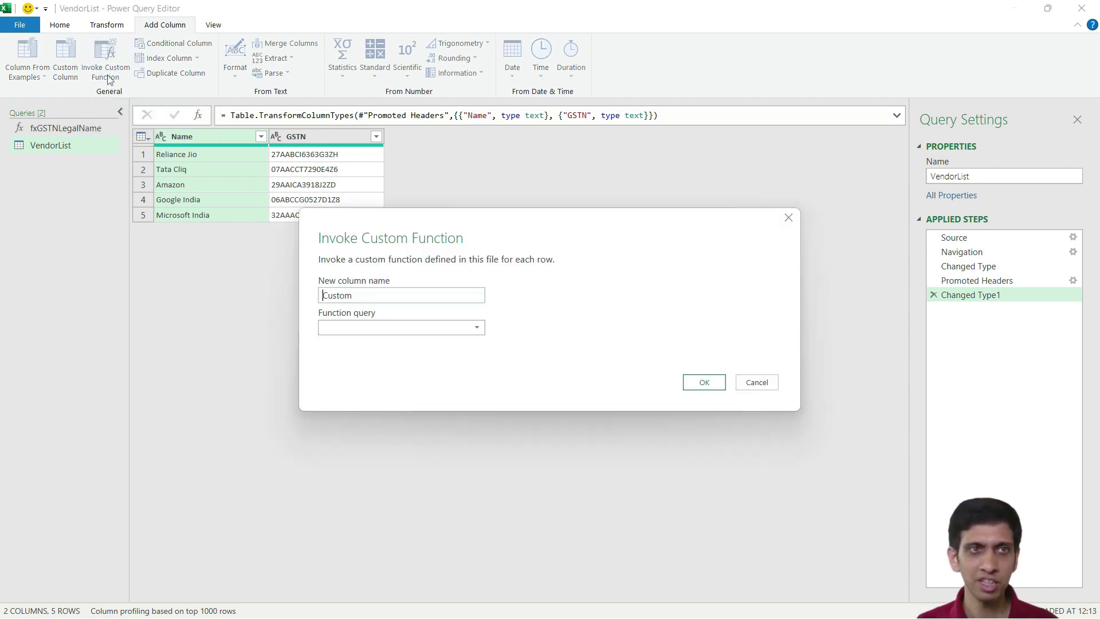
{"action": "double_click", "coordinate": [367, 300]}
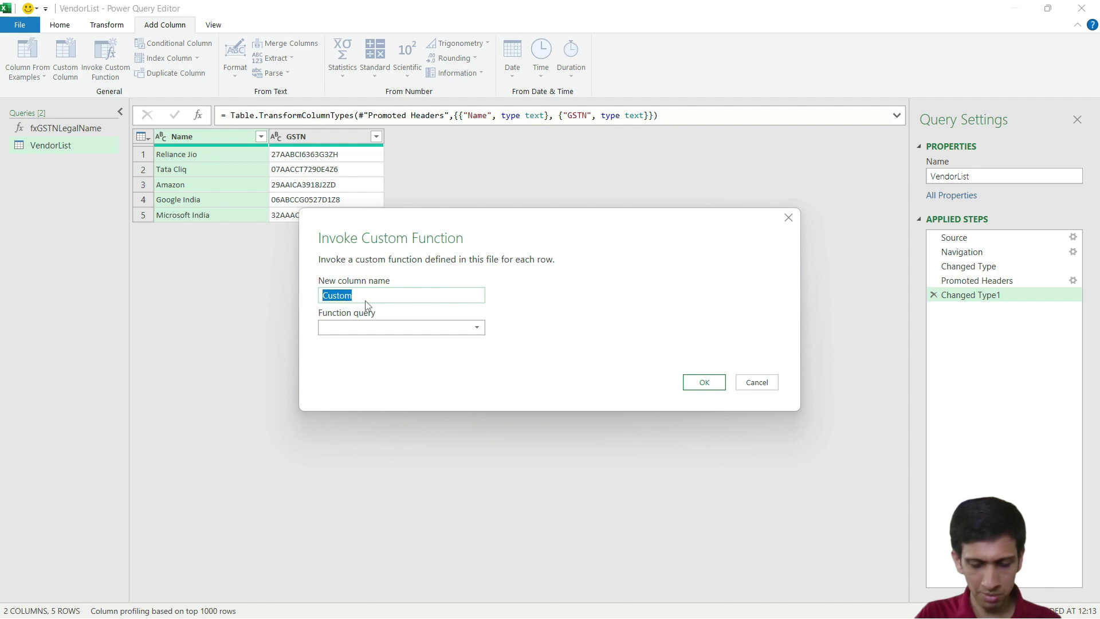
{"action": "type", "text": "Legal_Name"}
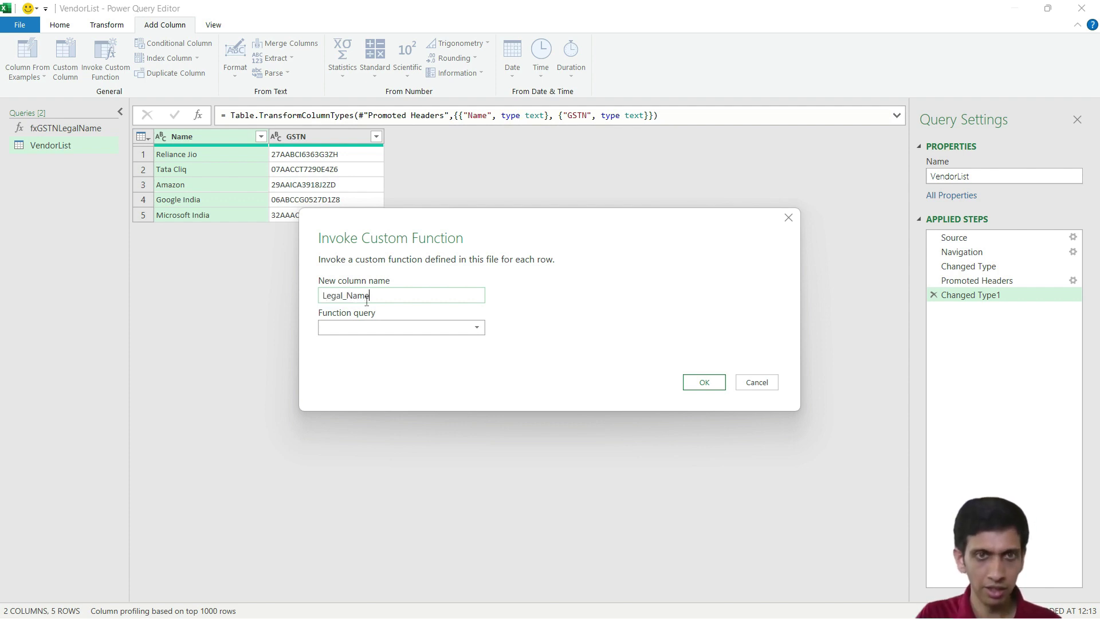
{"action": "left_click", "coordinate": [384, 330]}
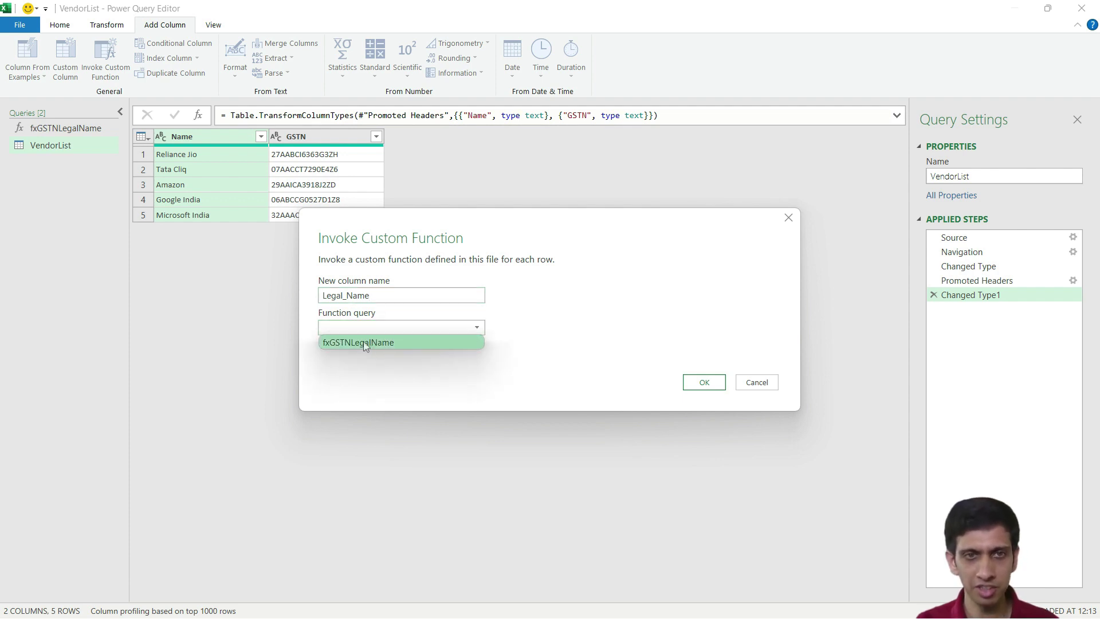
{"action": "left_click", "coordinate": [365, 343]}
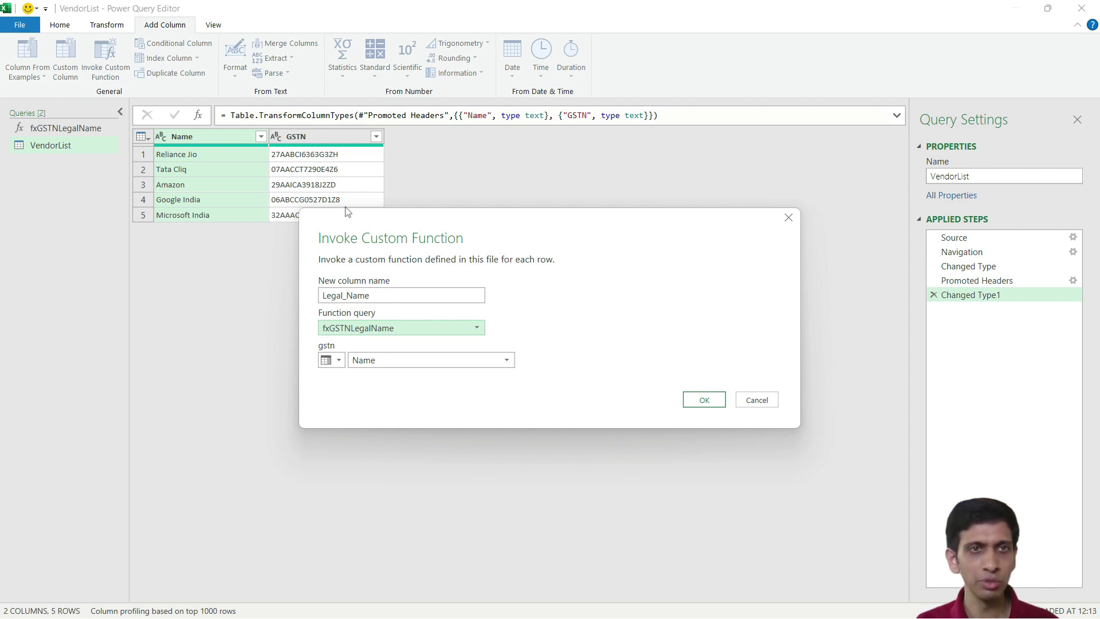
{"action": "left_click", "coordinate": [411, 363]}
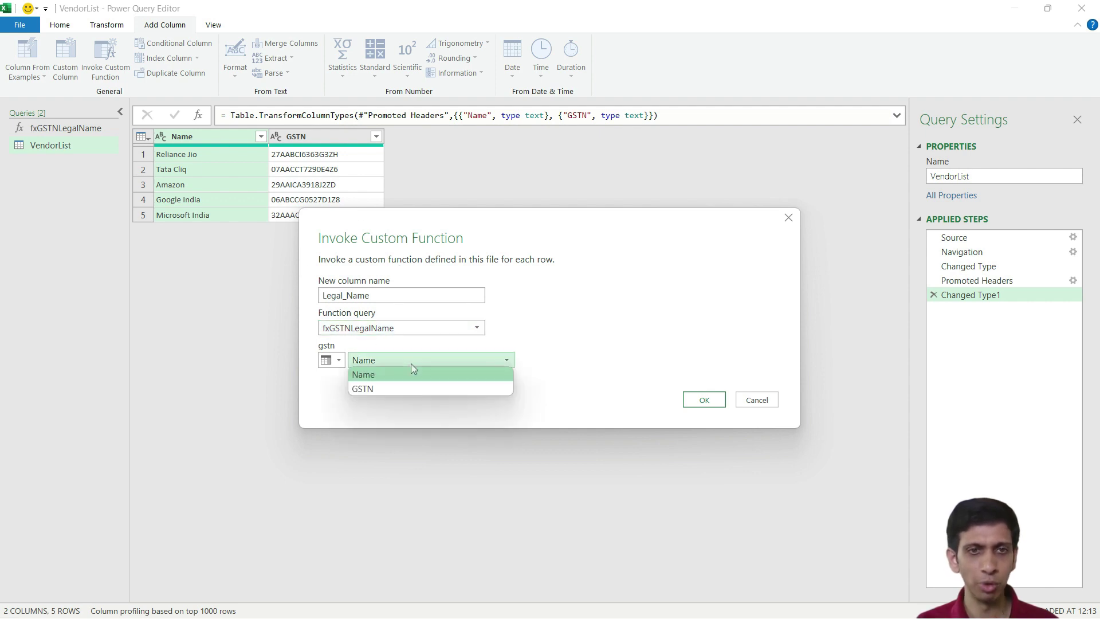
{"action": "left_click", "coordinate": [387, 389]}
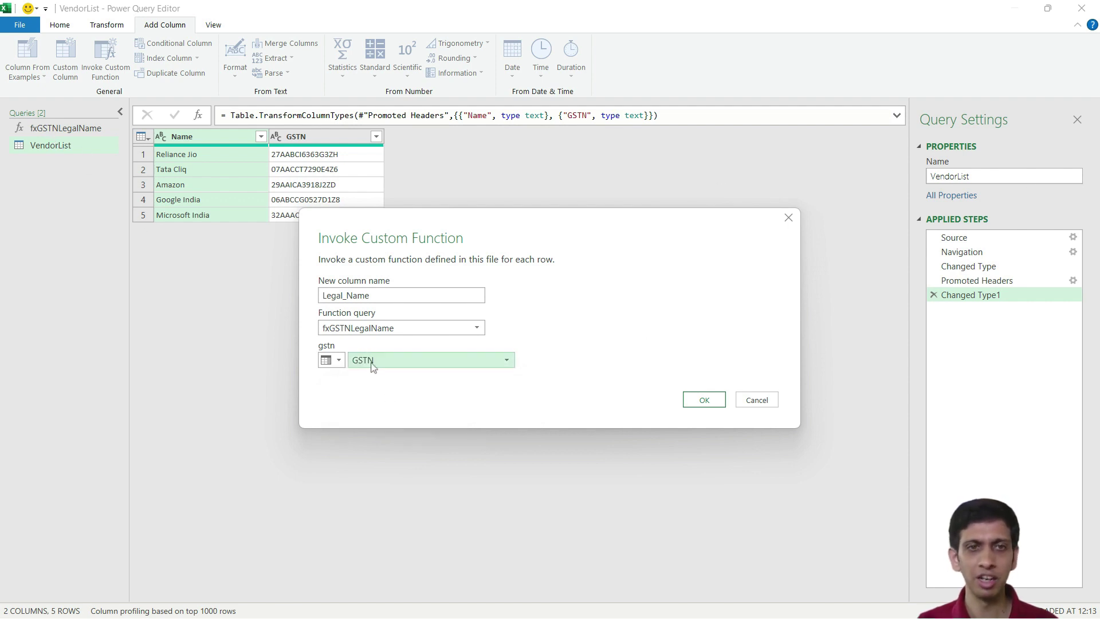
{"action": "left_click", "coordinate": [401, 362]}
{"action": "left_click", "coordinate": [383, 390]}
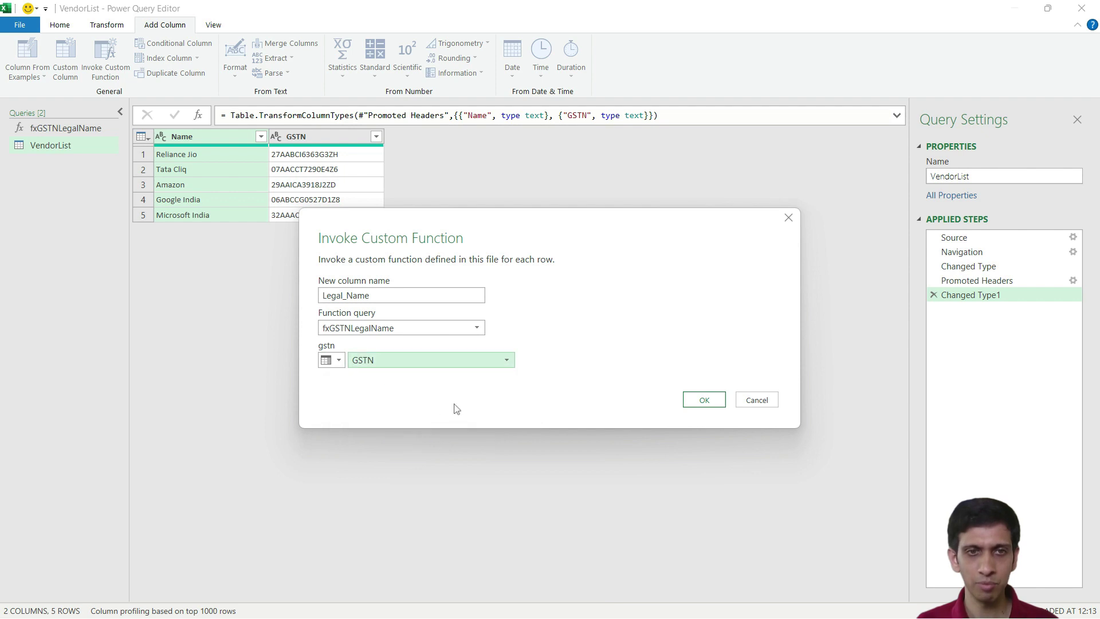
Add the Legal_Name column and set privacy to Ignore Privacy Levels so the lookup runs
{"action": "left_click", "coordinate": [703, 400]}
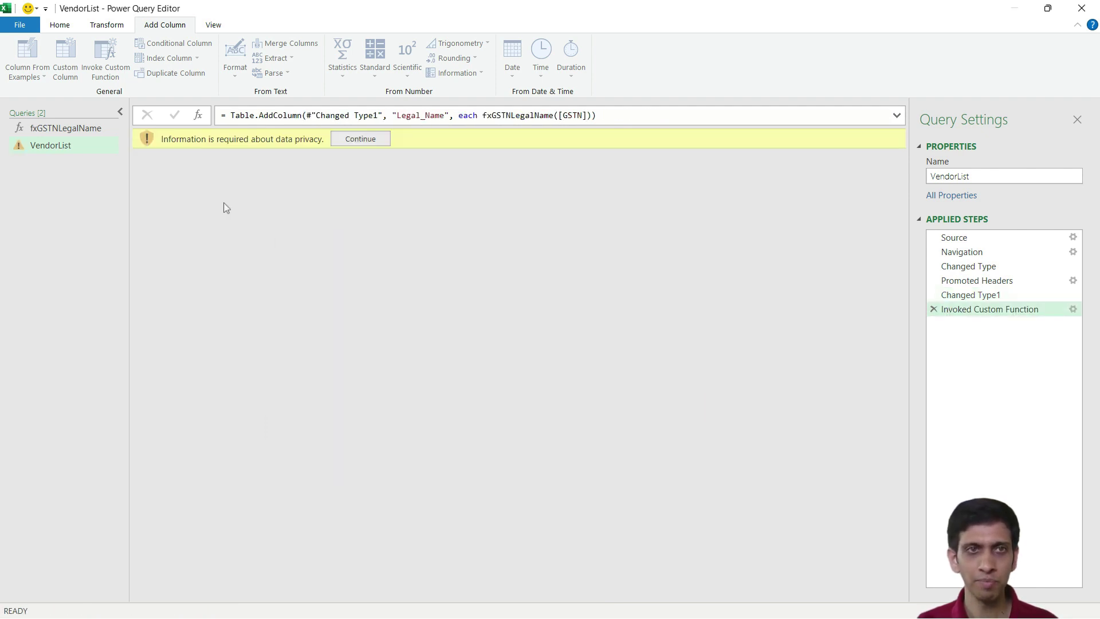
{"action": "left_click", "coordinate": [360, 139]}
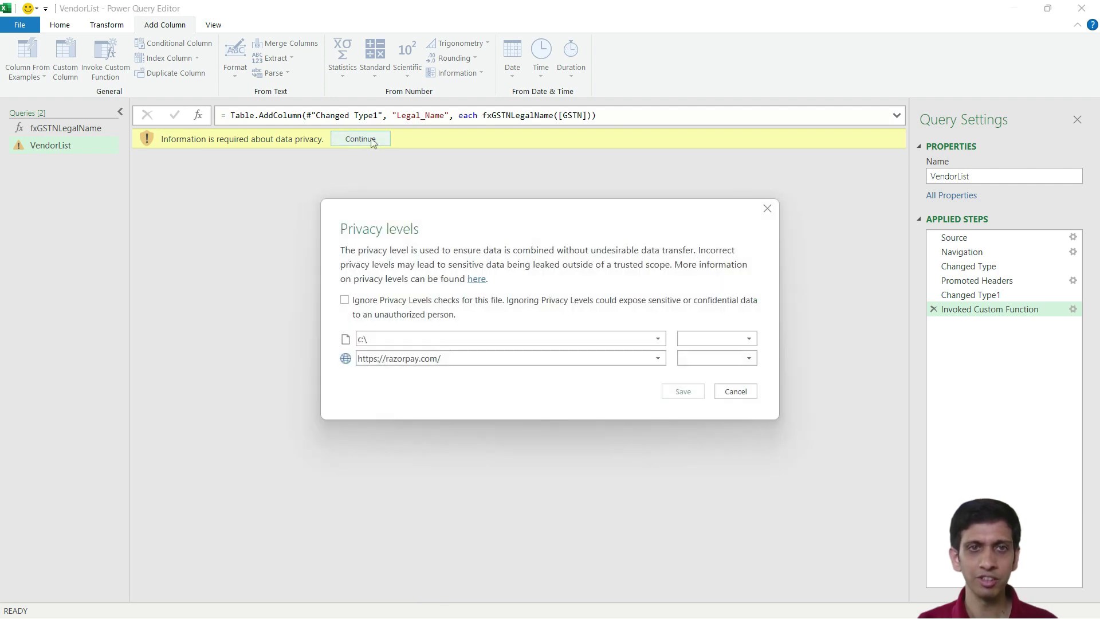
{"action": "left_click", "coordinate": [345, 300]}
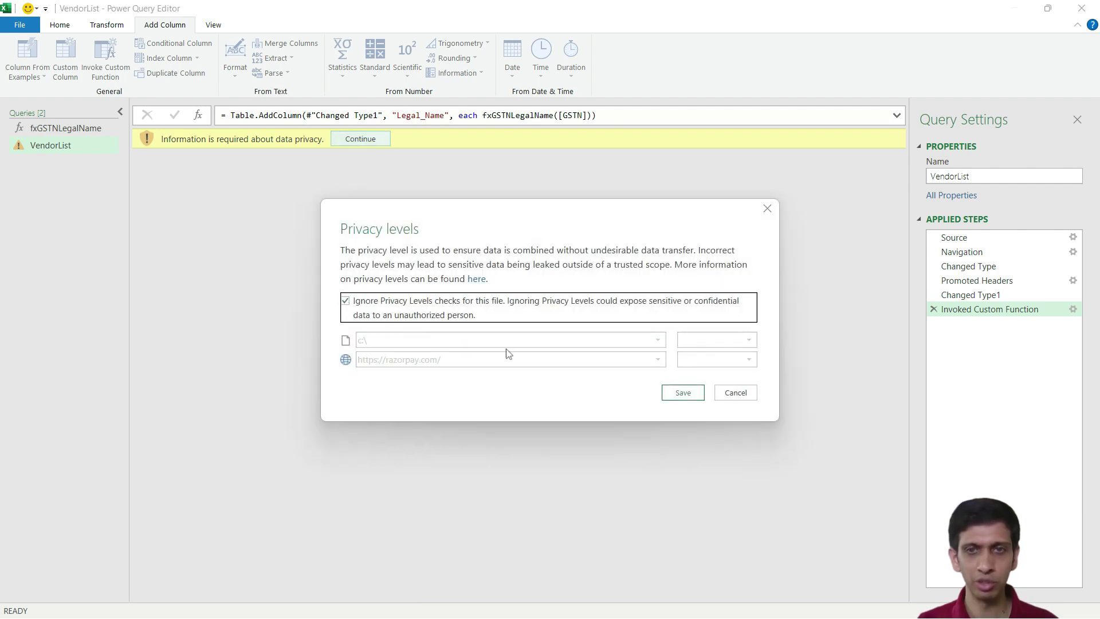
{"action": "left_click", "coordinate": [683, 393]}
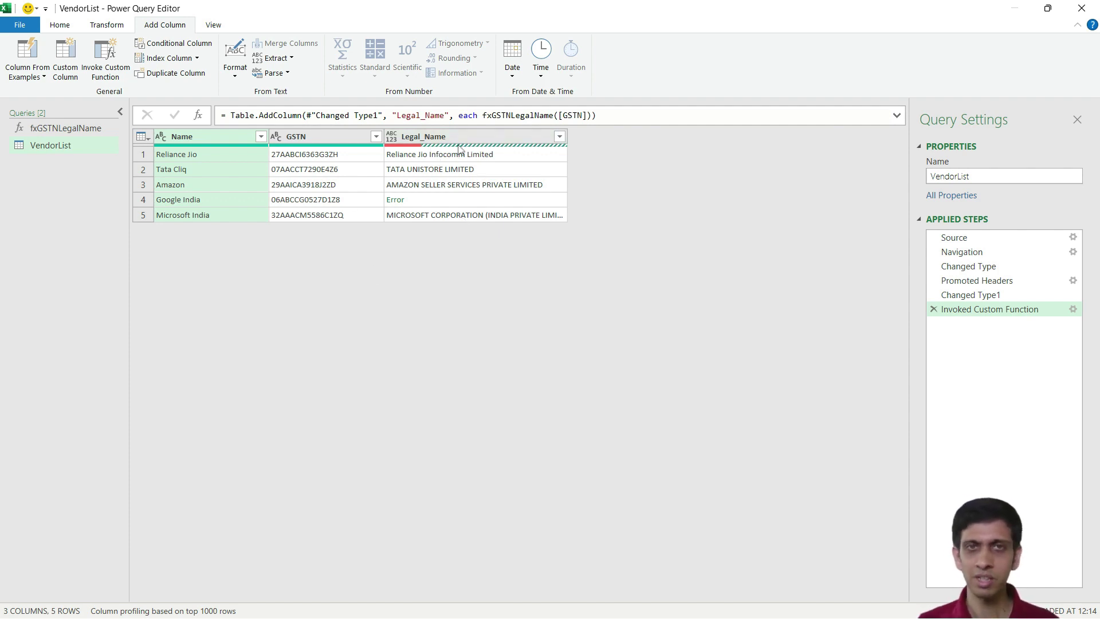
Review the returned legal names, including Google India's Error, and select the Legal_Name column
{"action": "left_click", "coordinate": [429, 169]}
{"action": "left_click", "coordinate": [427, 187]}
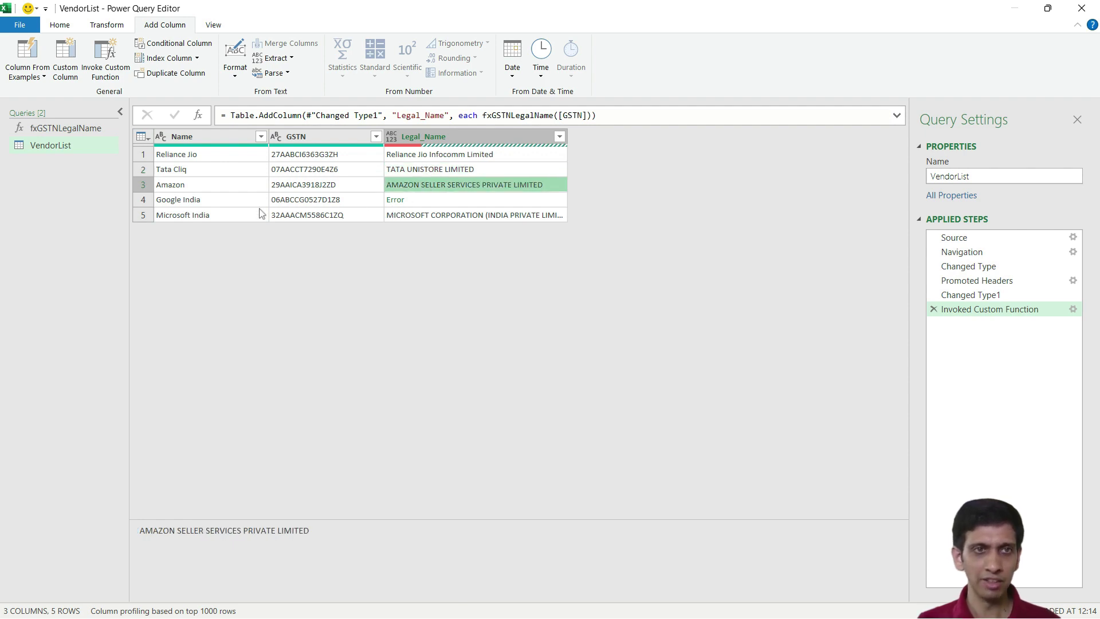
{"action": "left_click", "coordinate": [179, 201]}
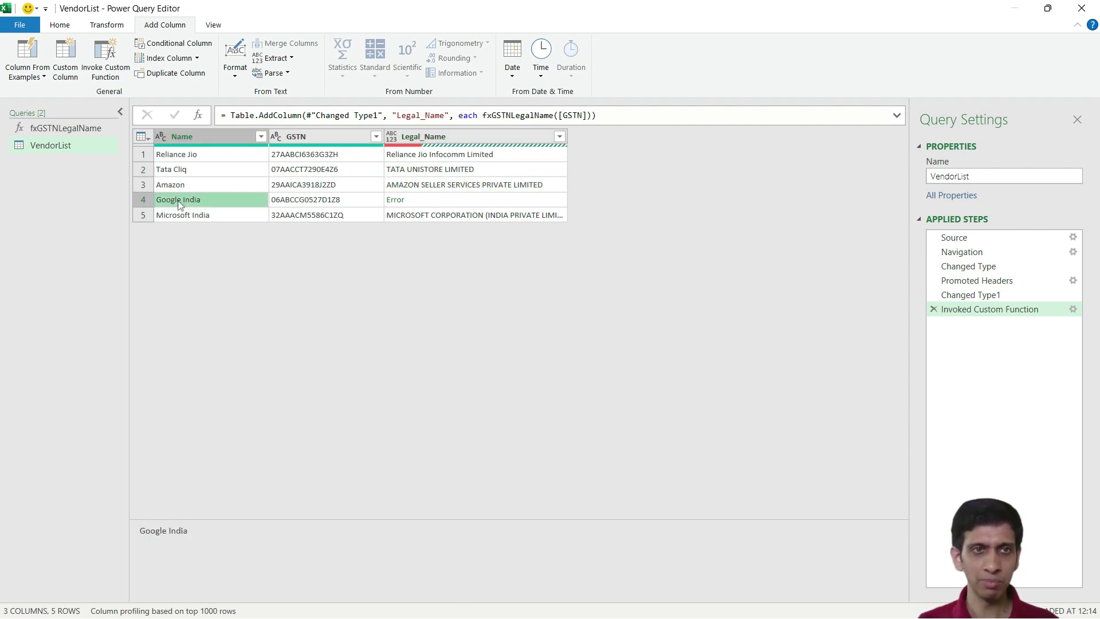
{"action": "left_click", "coordinate": [315, 202]}
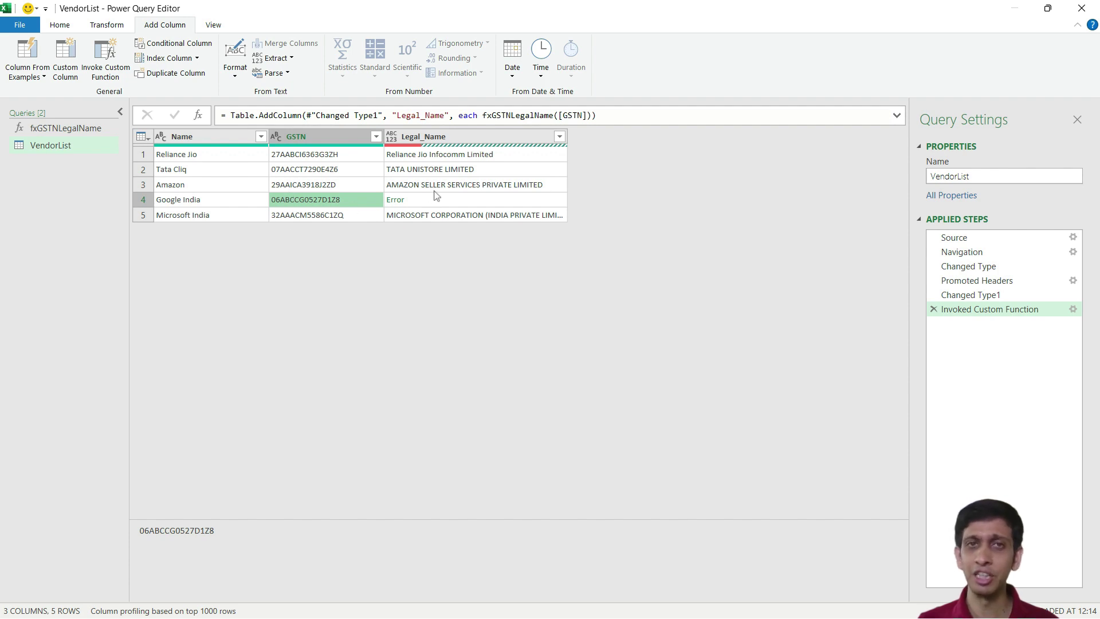
{"action": "left_click", "coordinate": [502, 141]}
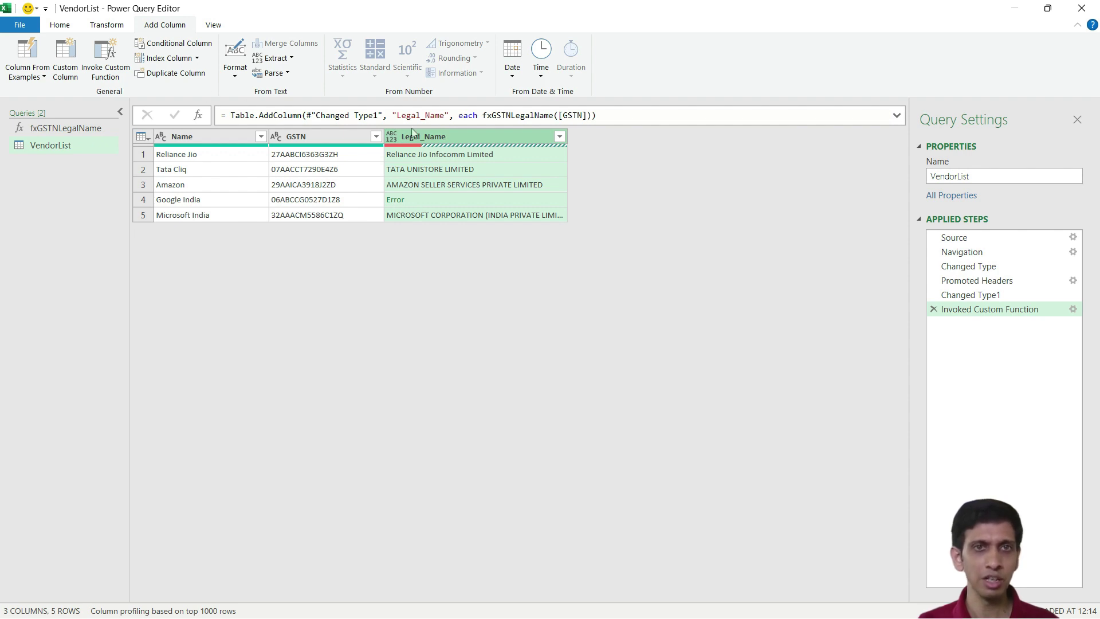
Replace errors in the Legal_Name column with null
{"action": "left_click", "coordinate": [106, 26]}
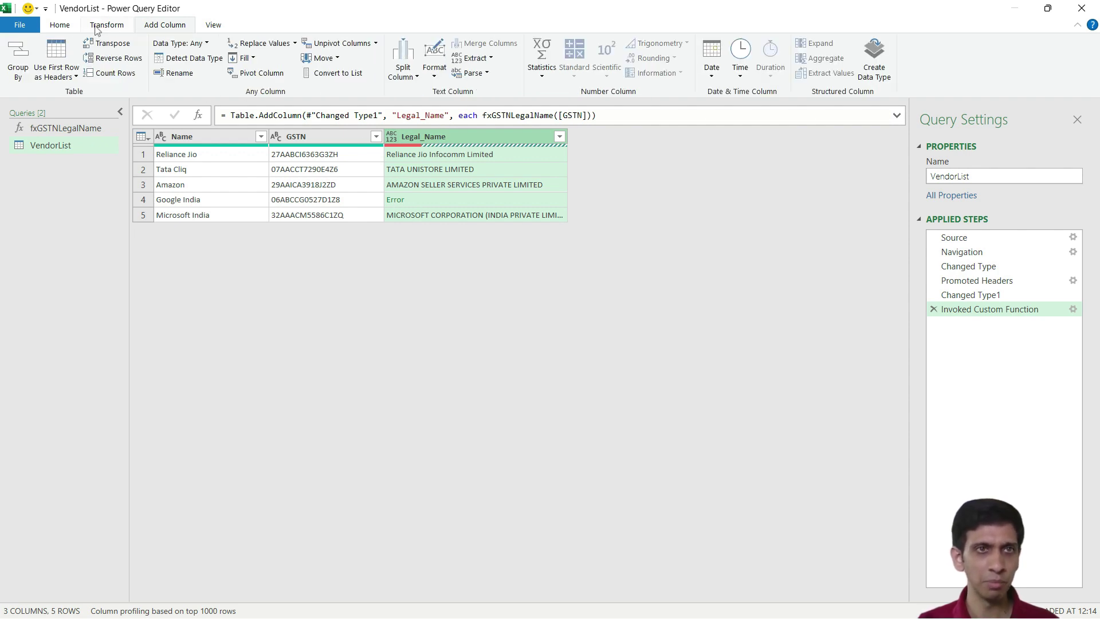
{"action": "left_click", "coordinate": [294, 43]}
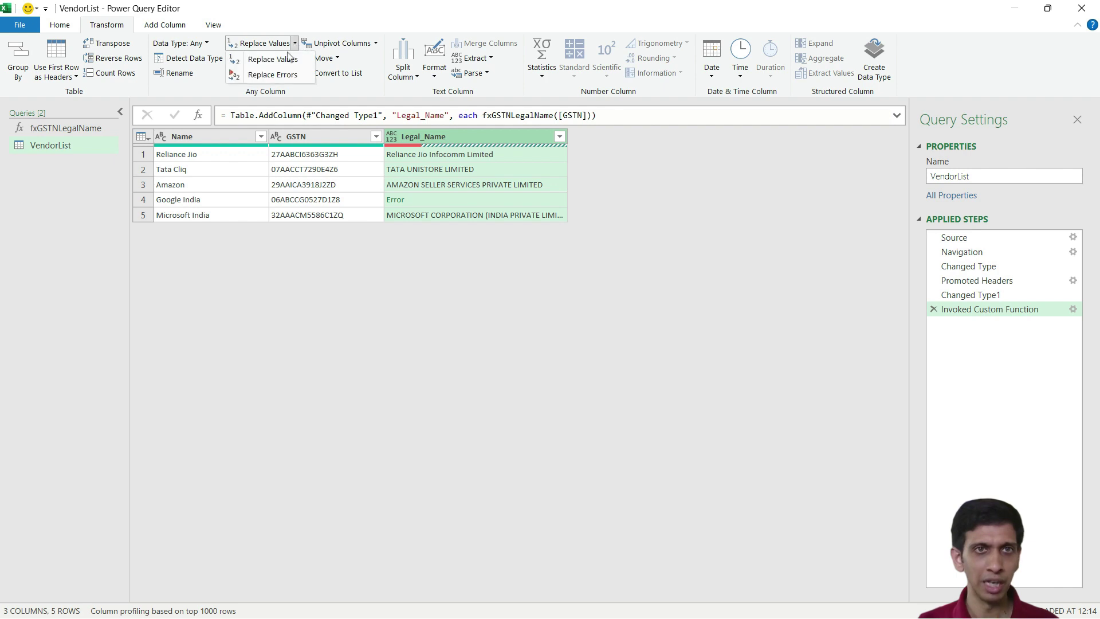
{"action": "left_click", "coordinate": [270, 73]}
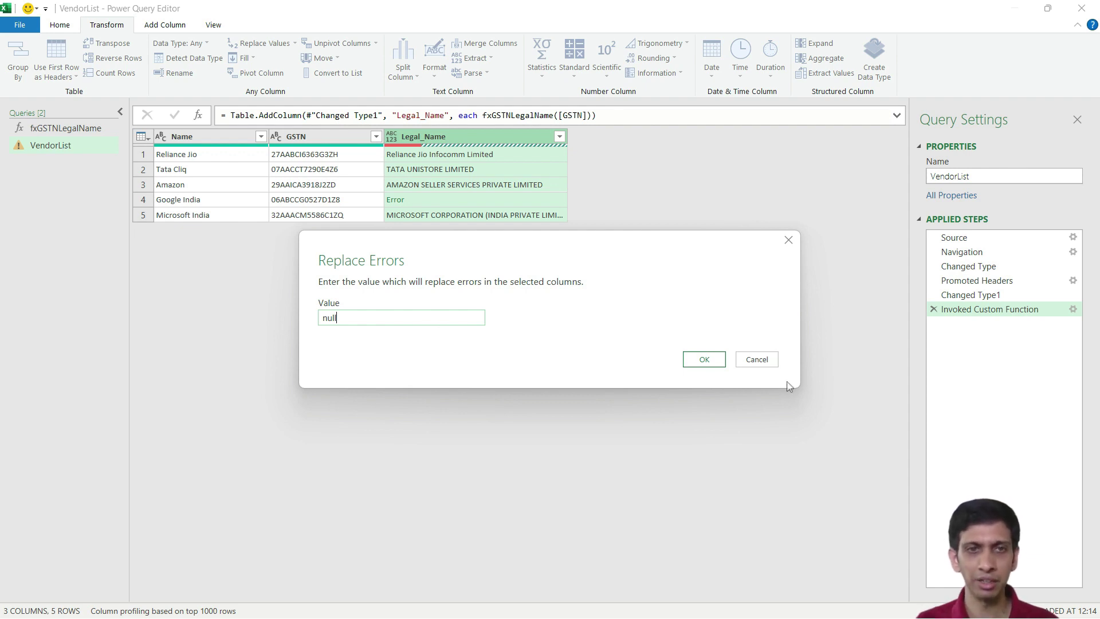
{"action": "left_click", "coordinate": [704, 358]}
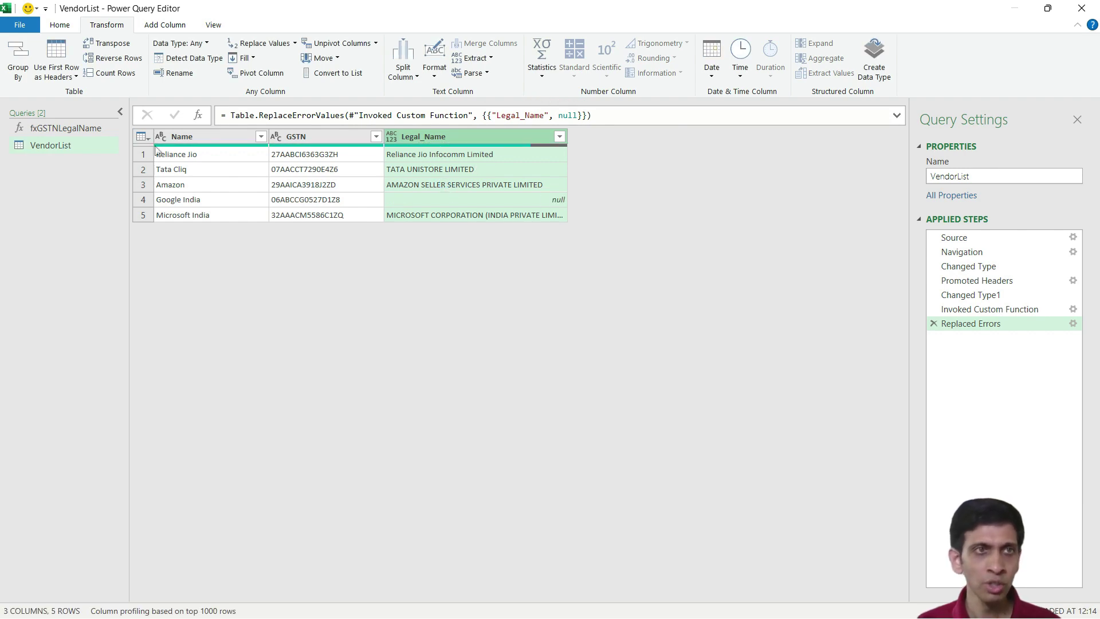
Close & Load VendorList, check its Legal_Name values, then switch to the source GSTN workbook
{"action": "left_click", "coordinate": [60, 26]}
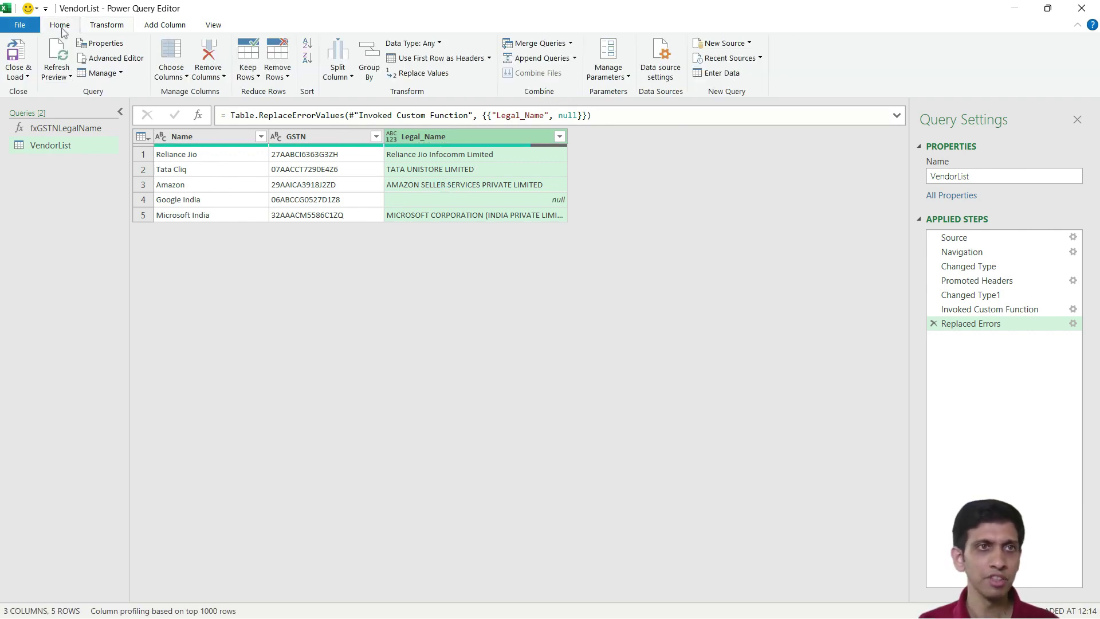
{"action": "left_click", "coordinate": [16, 57]}
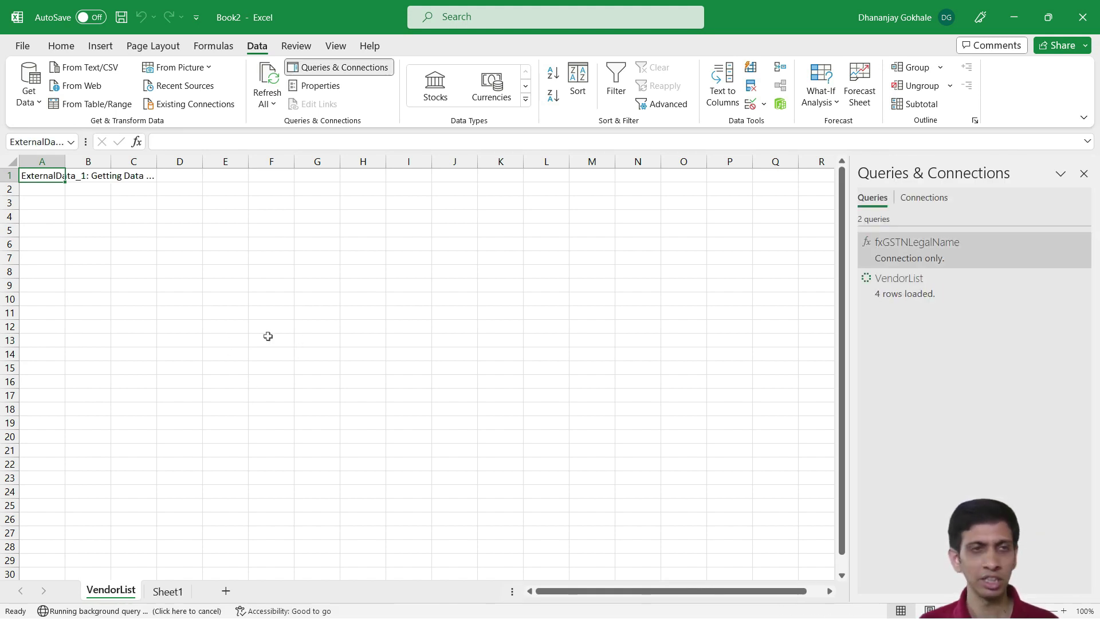
{"action": "left_click", "coordinate": [100, 272]}
{"action": "left_click", "coordinate": [47, 231]}
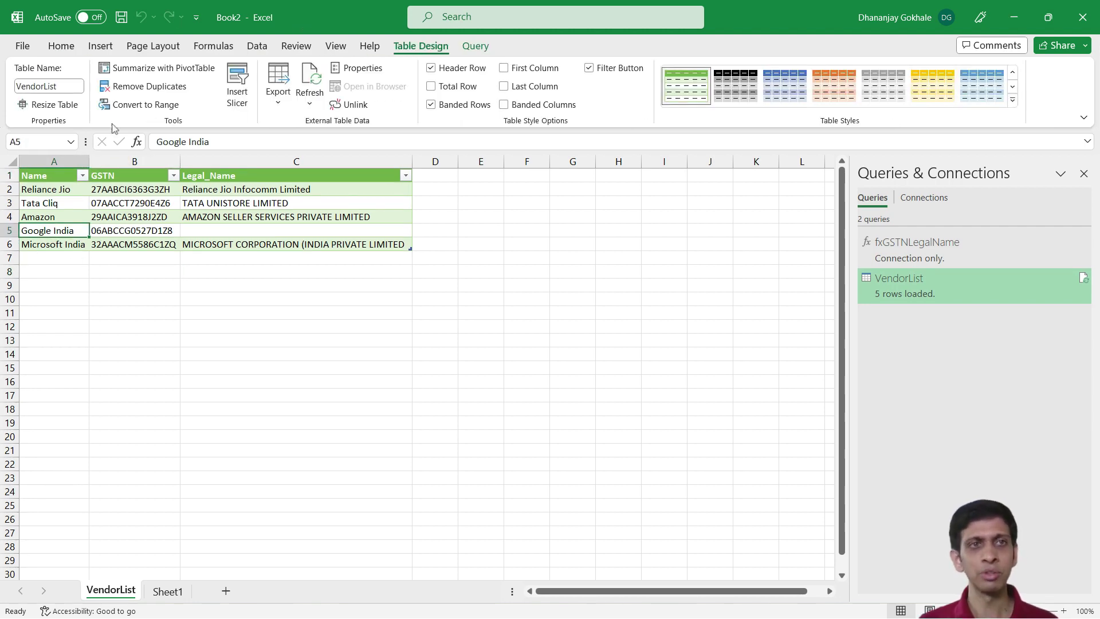
{"action": "left_click", "coordinate": [111, 206]}
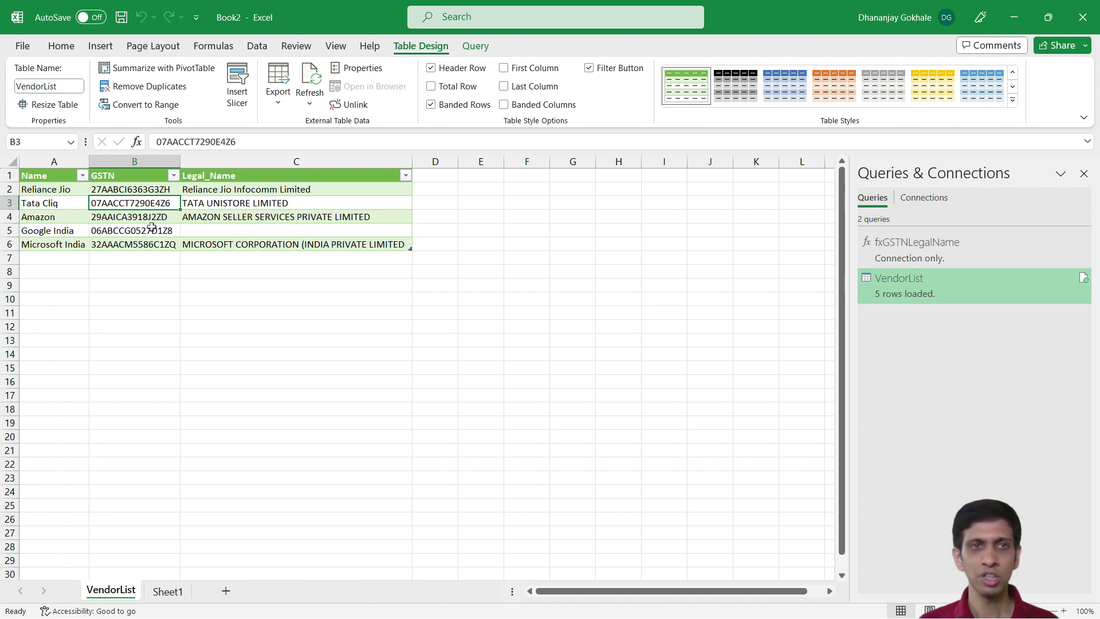
{"action": "left_click", "coordinate": [46, 213]}
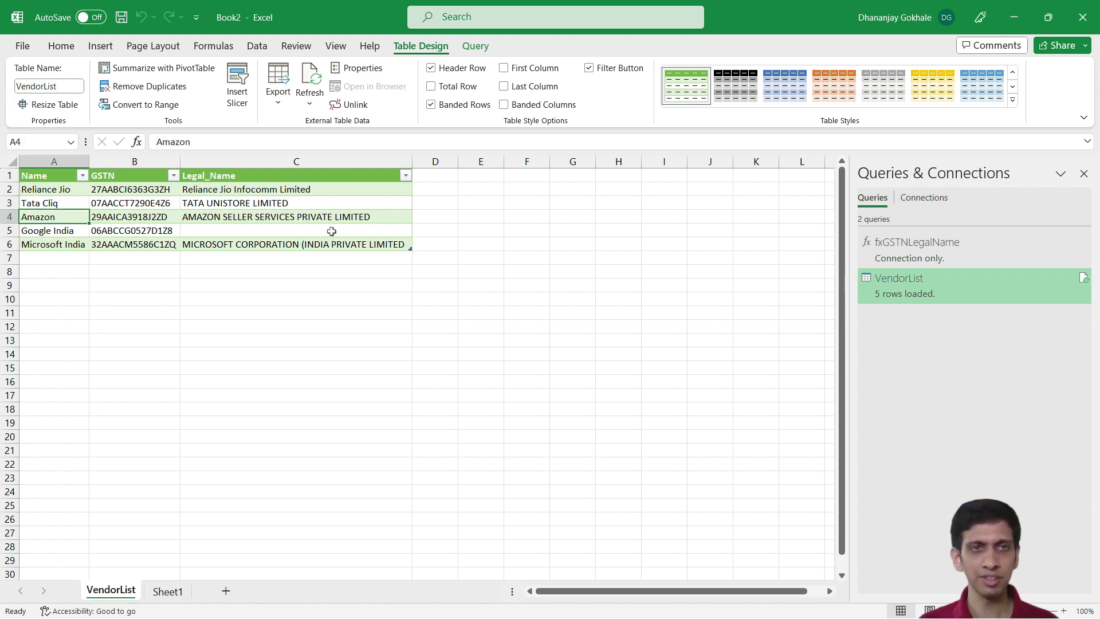
{"action": "key", "text": "alt+Tab"}
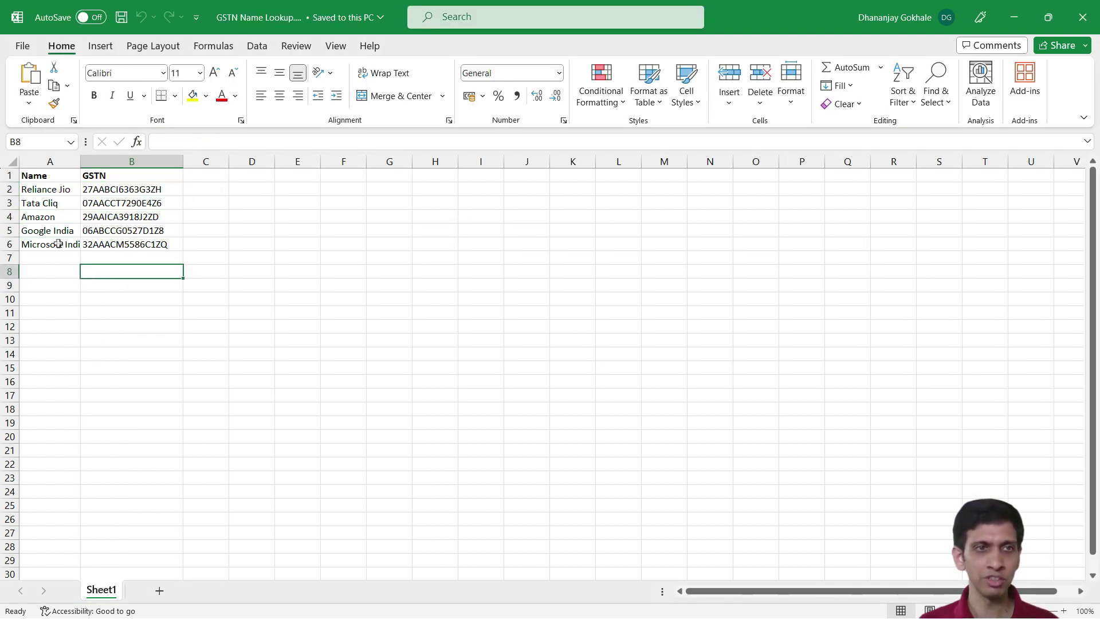
Check the end of the source vendor list, then return to Book2's VendorList table
{"action": "left_click", "coordinate": [58, 244]}
{"action": "left_click", "coordinate": [50, 259]}
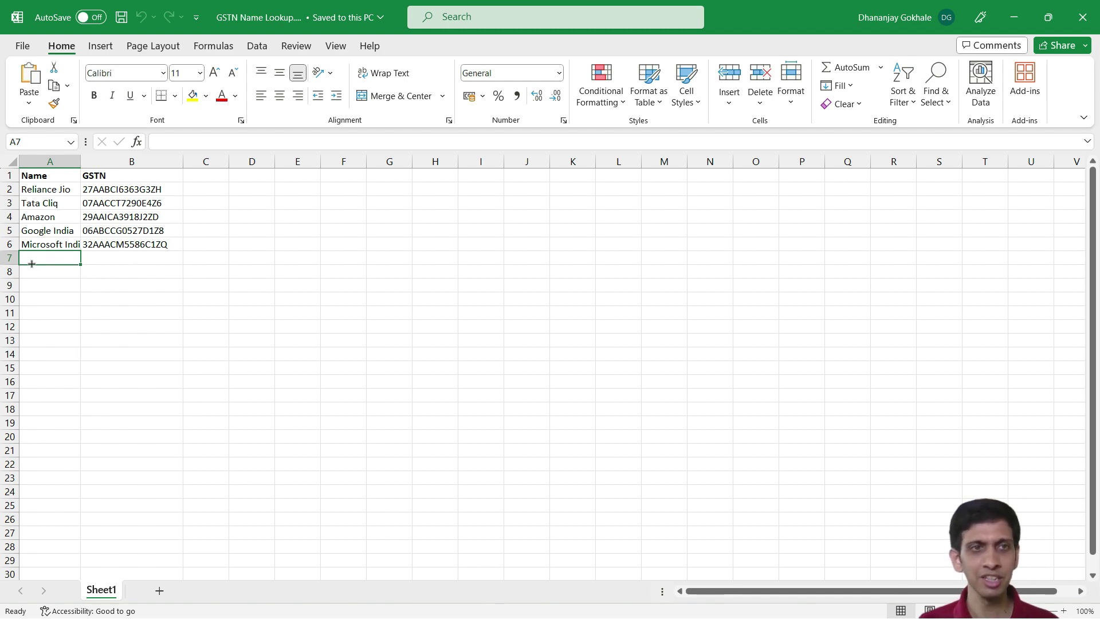
{"action": "left_click", "coordinate": [130, 267]}
{"action": "left_click", "coordinate": [61, 257]}
{"action": "key", "text": "alt+Tab"}
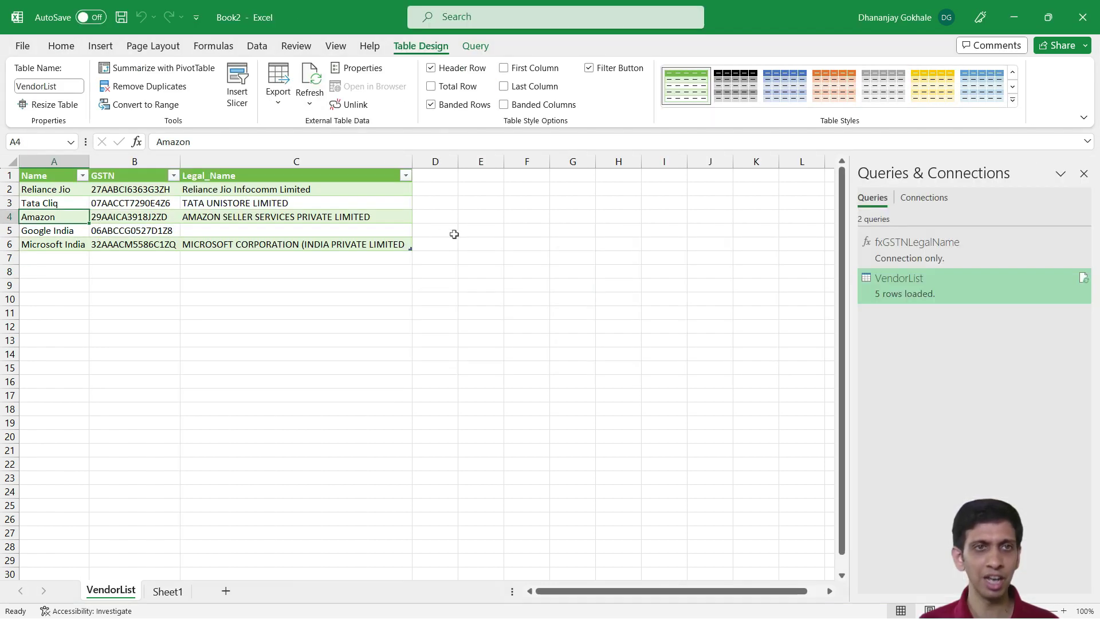
{"action": "left_click", "coordinate": [158, 205]}
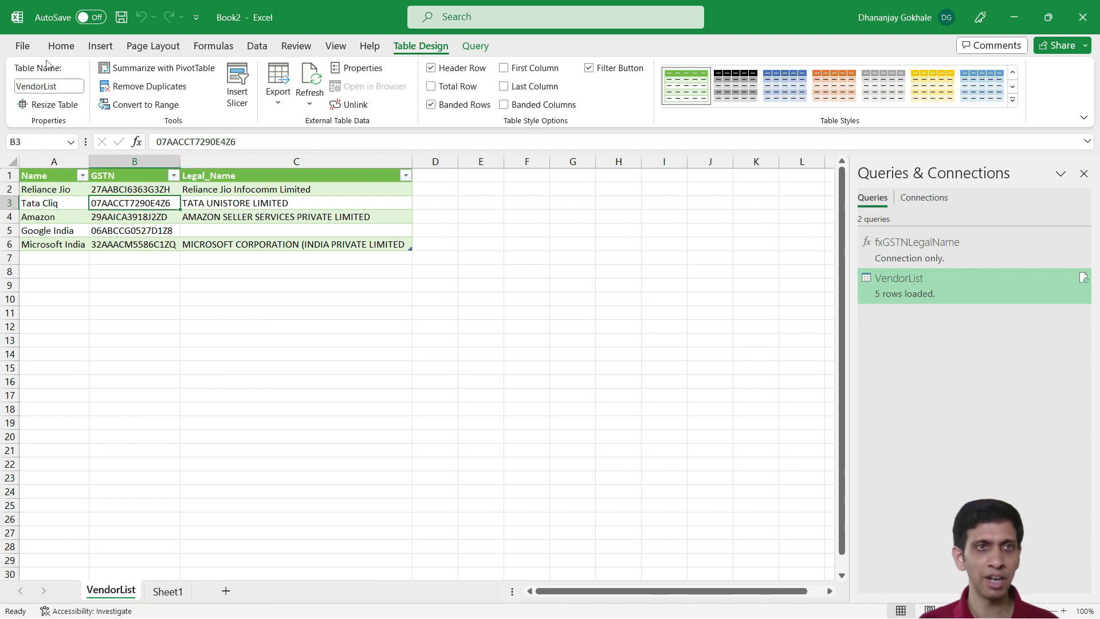
{"action": "left_click", "coordinate": [61, 46]}
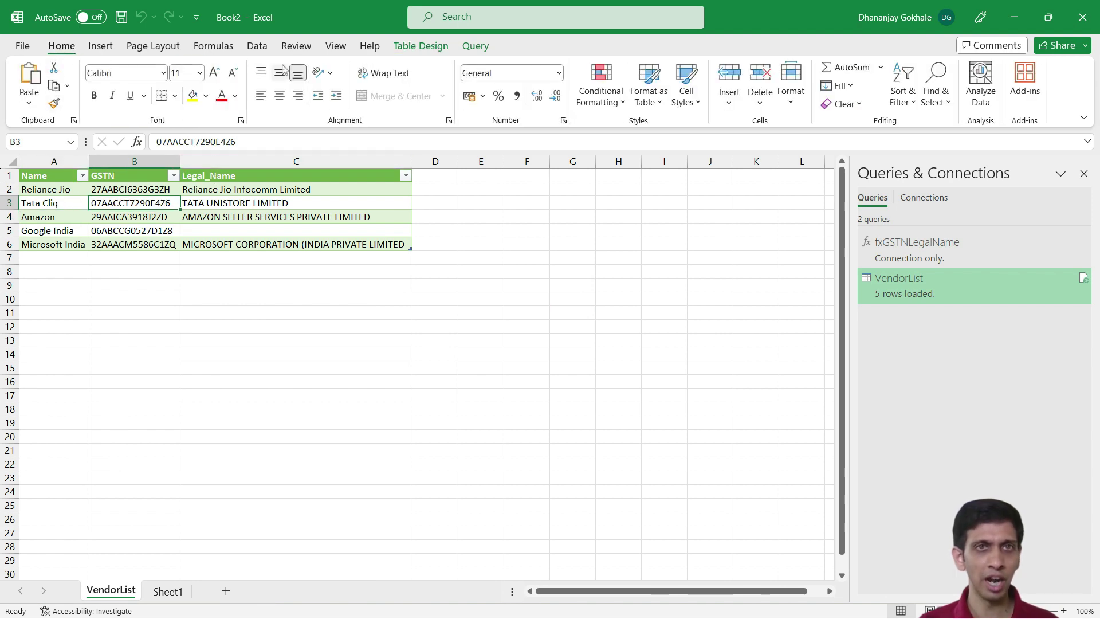
Run Refresh All from the Data tab to re-run every workbook query
{"action": "left_click", "coordinate": [264, 54]}
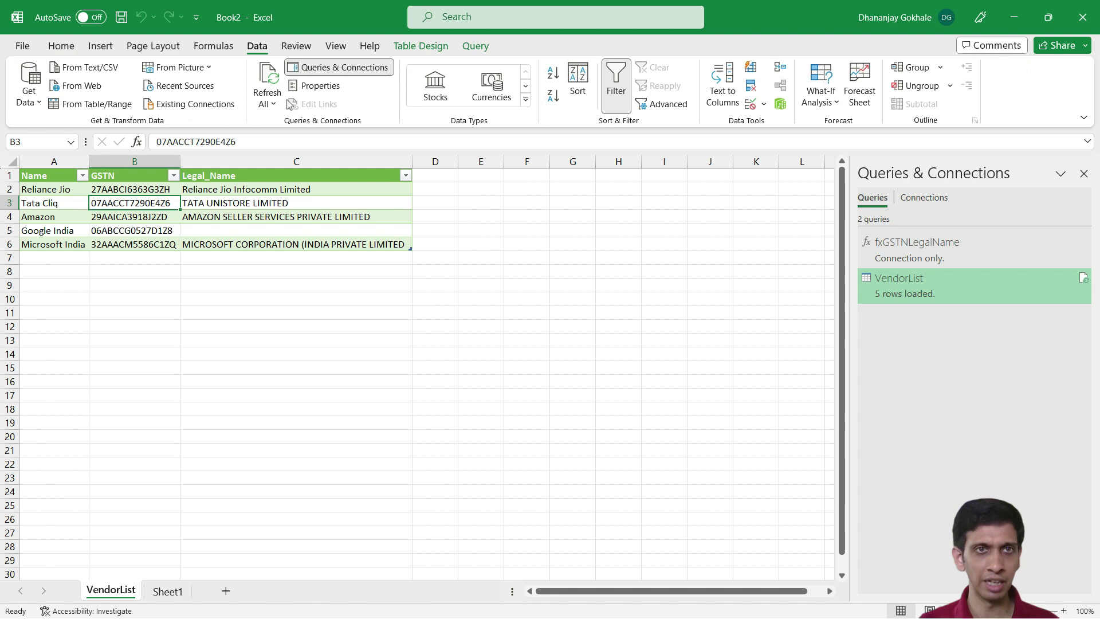
{"action": "left_click", "coordinate": [268, 103]}
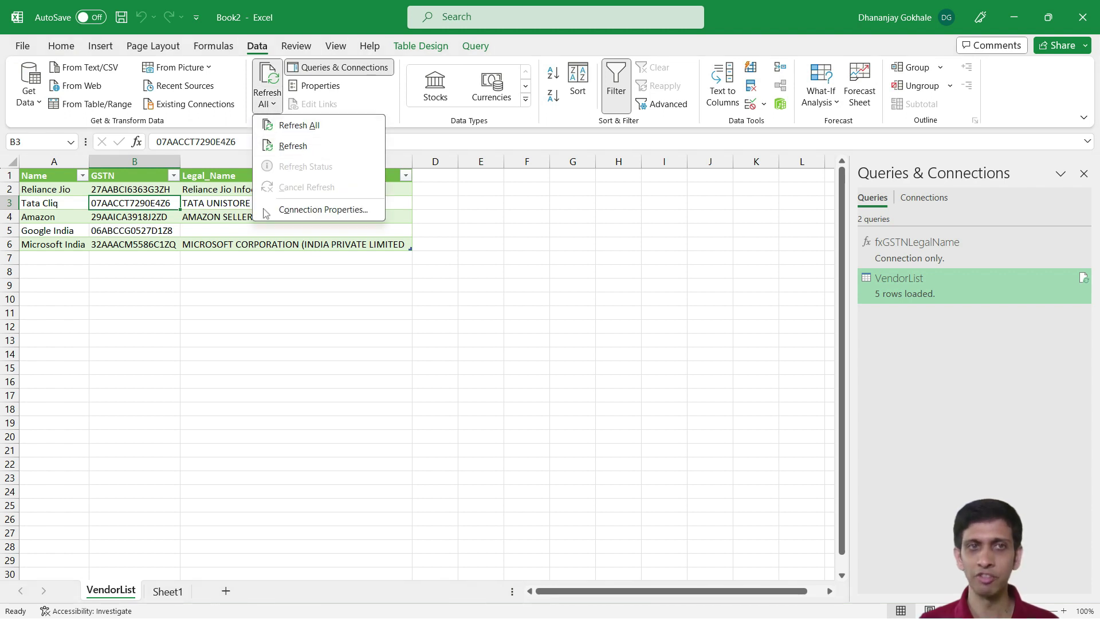
{"action": "left_click", "coordinate": [202, 267]}
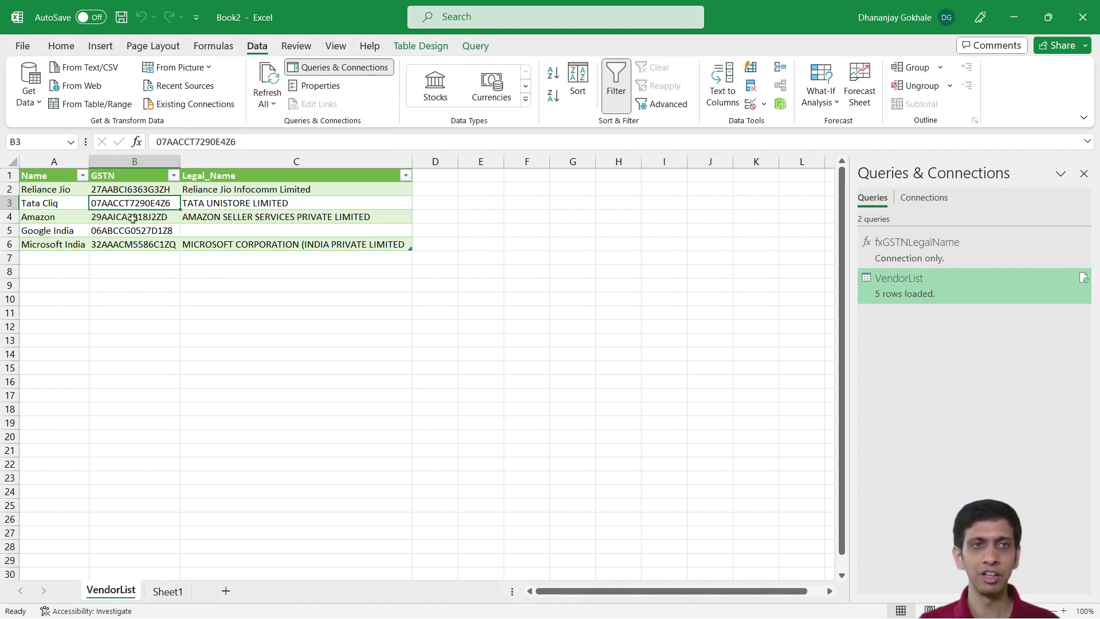